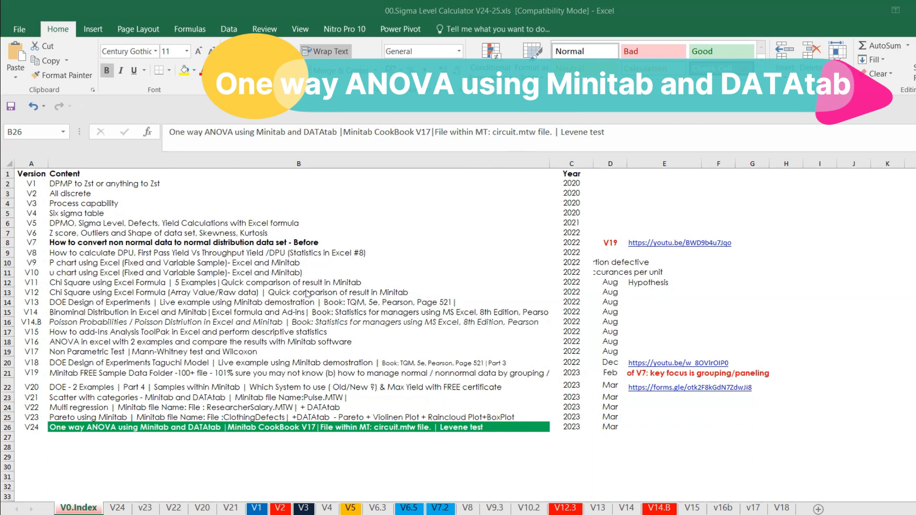
# Step: Open the V24 worksheet, add filters to the Weeks and Failure headers, and inspect the categories in the Failure column
pyautogui.click(117, 508)
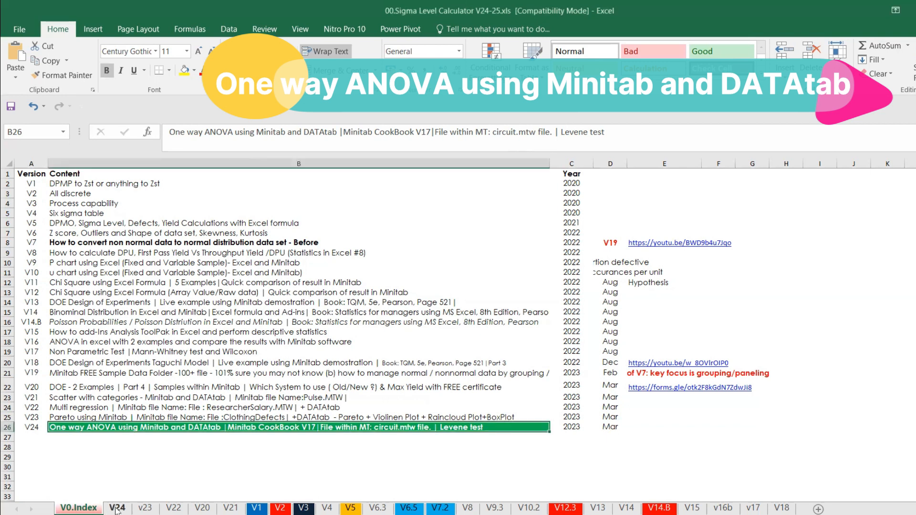
pyautogui.click(116, 508)
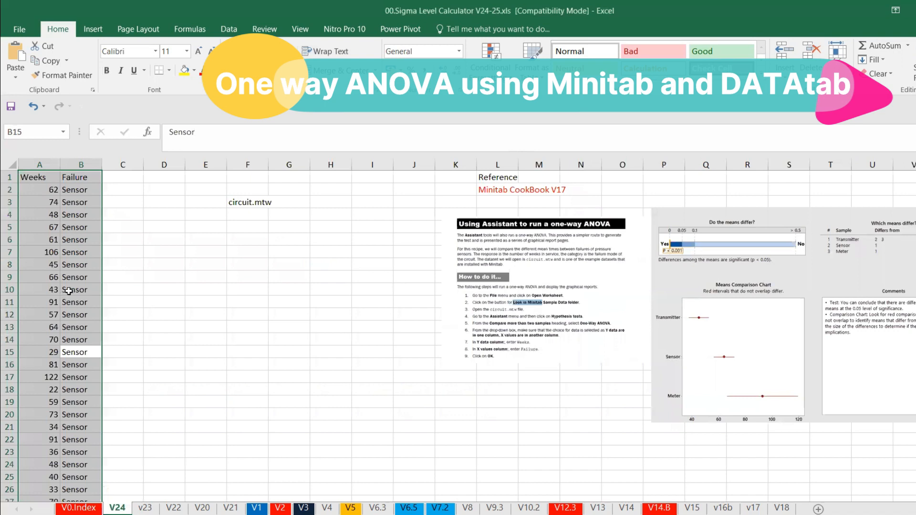
pyautogui.click(89, 179)
pyautogui.hotkey('ctrl', 'shift', 'l')
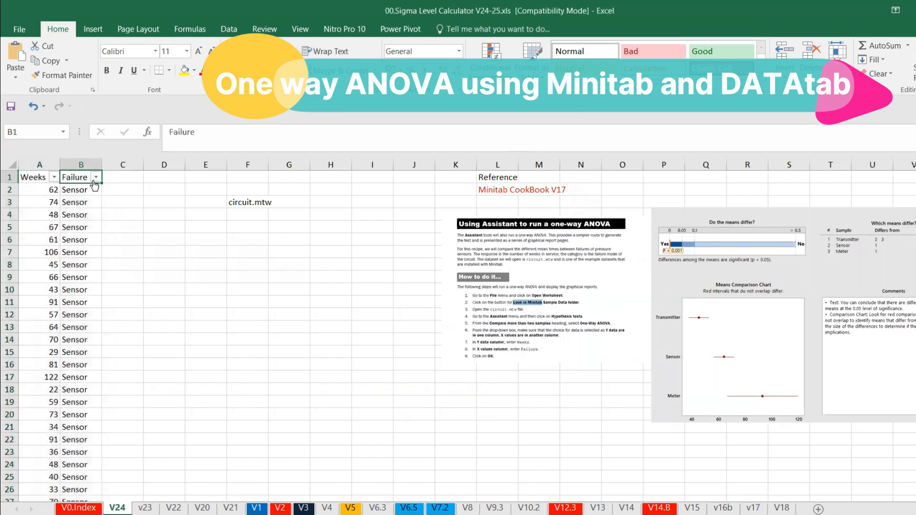
pyautogui.click(96, 178)
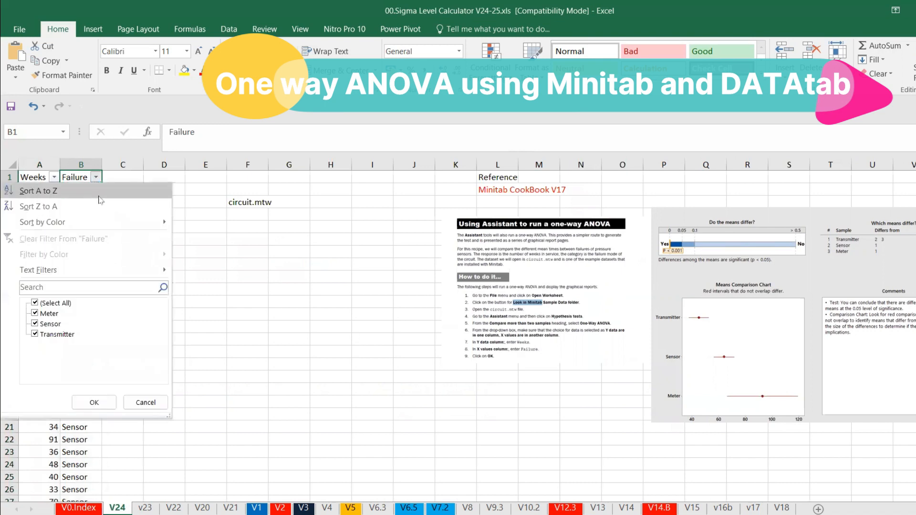
pyautogui.press('Escape')
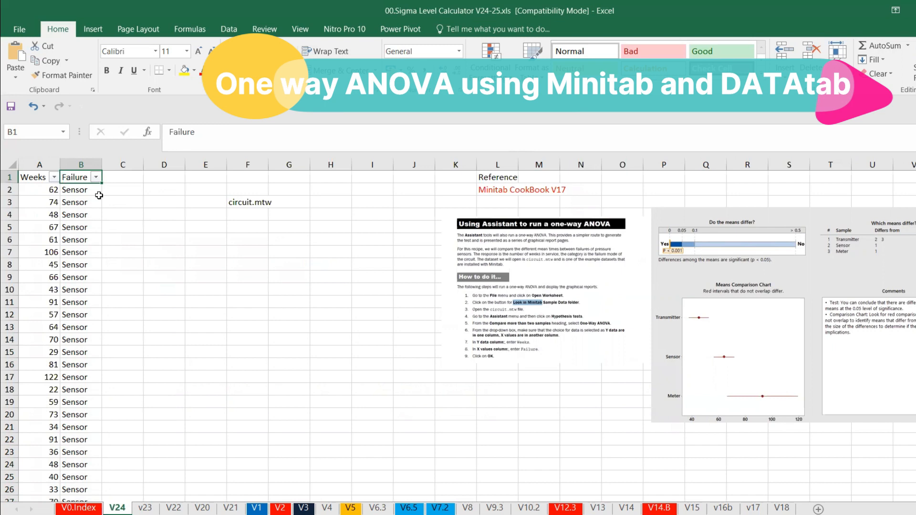
# Step: Enlarge the picture of the one-way ANOVA instructions and place it between the data table and the results picture
pyautogui.click(481, 300)
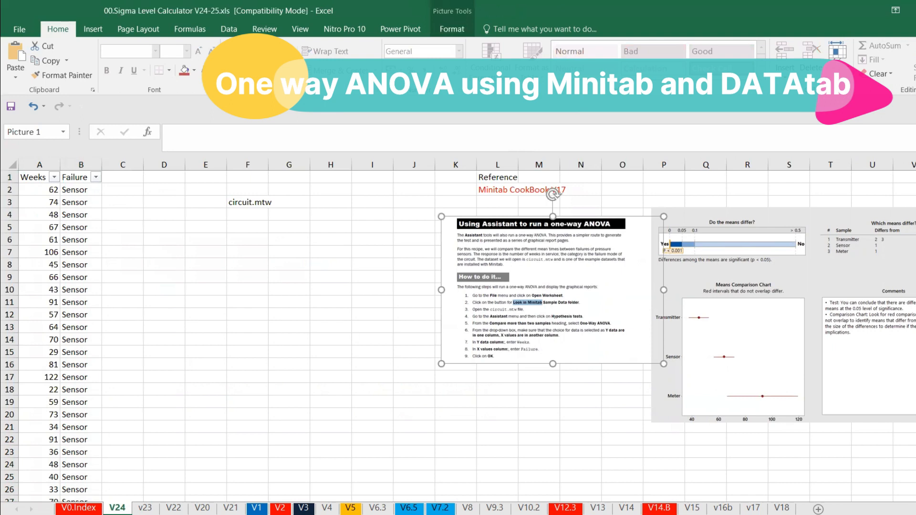
pyautogui.click(651, 514)
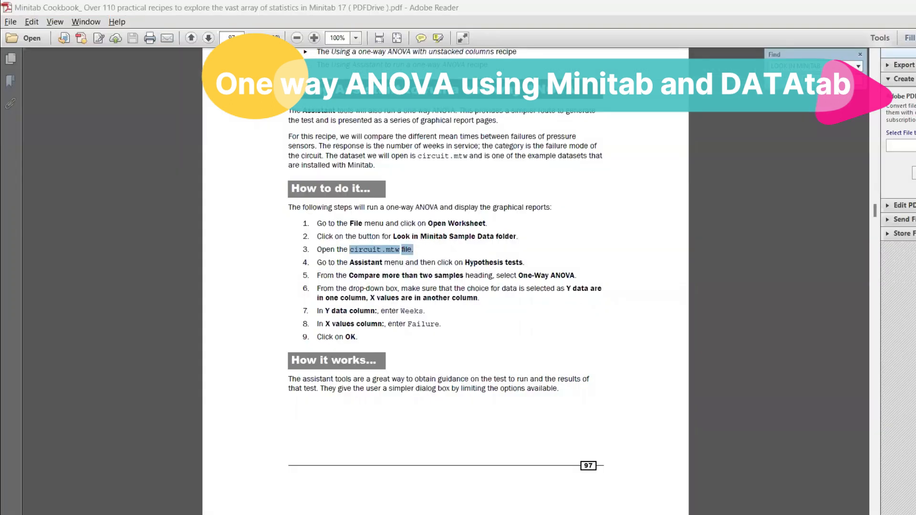
pyautogui.click(651, 514)
pyautogui.moveTo(442, 364); pyautogui.dragTo(340, 431)
pyautogui.moveTo(551, 352); pyautogui.dragTo(485, 357)
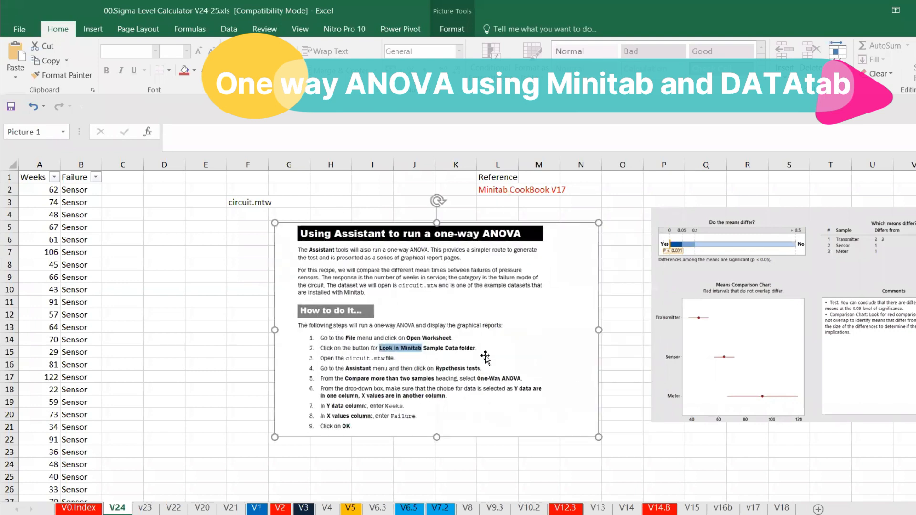
pyautogui.click(765, 260)
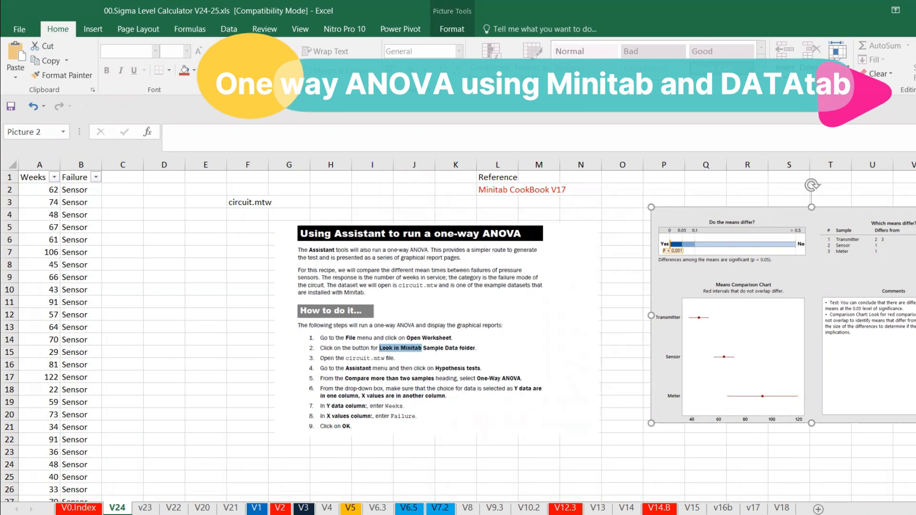
# Step: Search for and launch Minitab 17 Statistical Software
pyautogui.press('super')
pyautogui.write('MI')
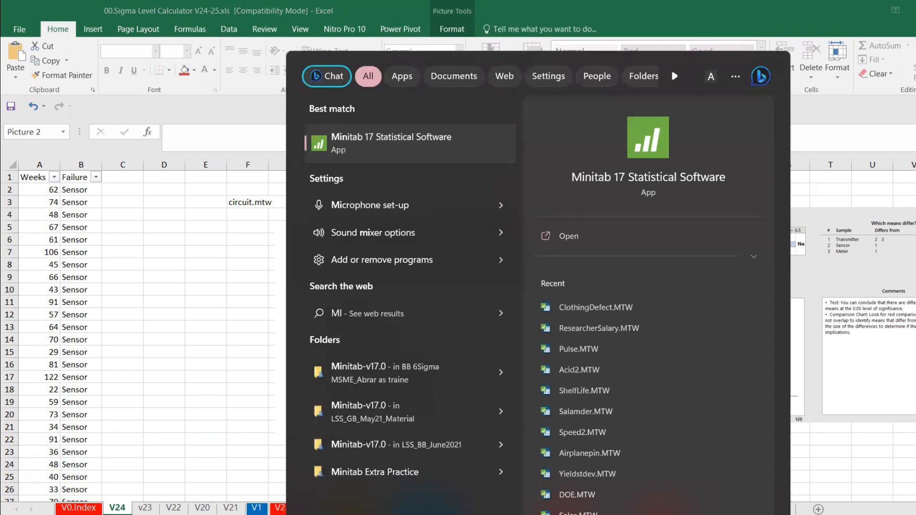
pyautogui.write('N')
pyautogui.click(432, 127)
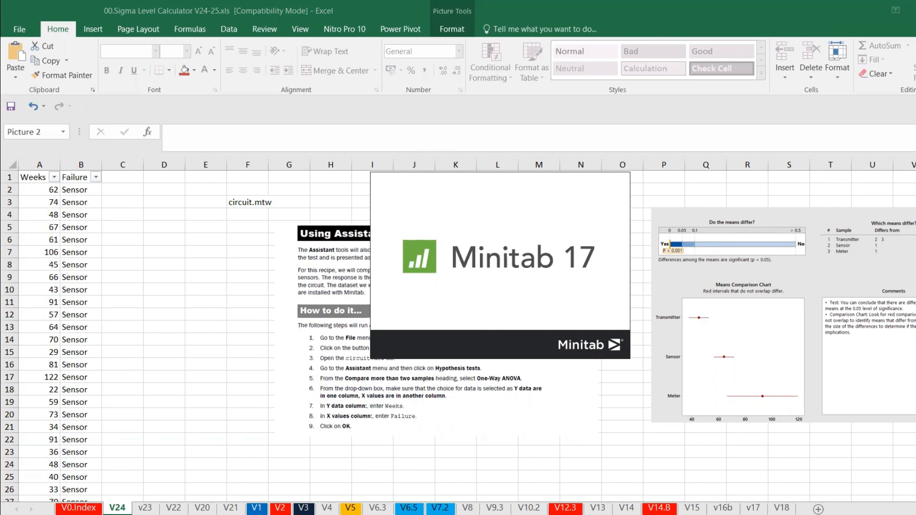
pyautogui.click(86, 373)
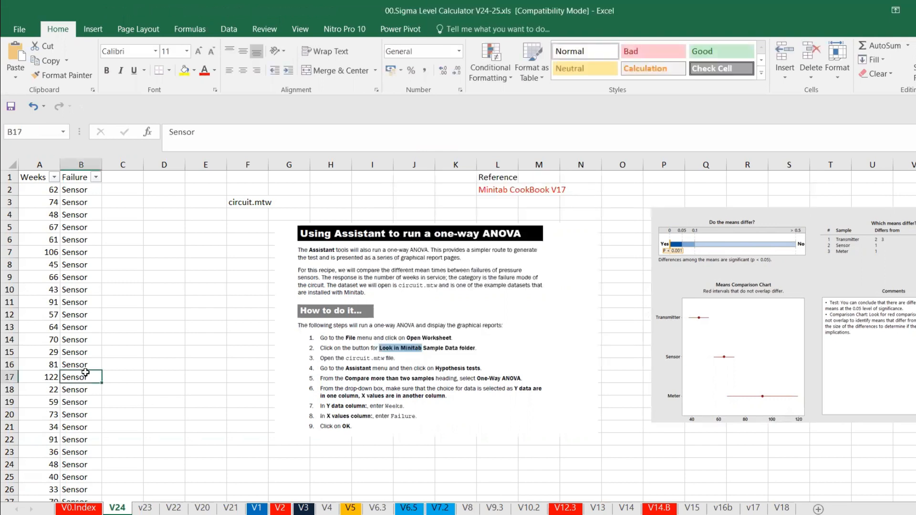
pyautogui.hotkey('ctrl', 'a')
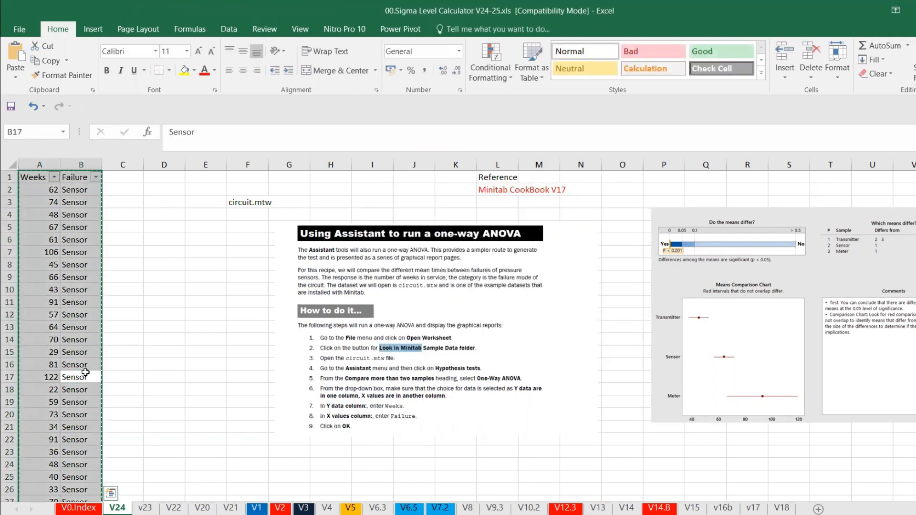
pyautogui.press('BackSpace')
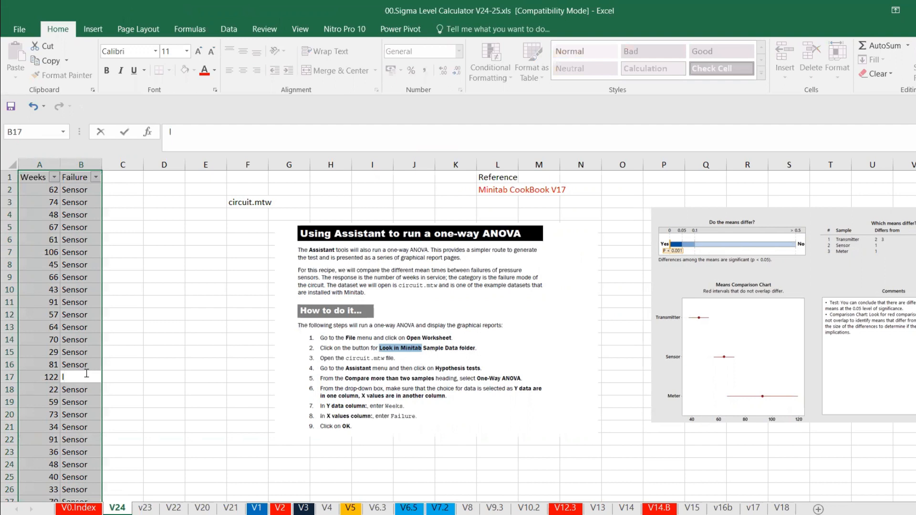
pyautogui.press('Escape')
# Step: Remove the filters from the header row and copy the whole Weeks and Failure table
pyautogui.click(147, 348)
pyautogui.hotkey('ctrl', 'shift', 'l')
pyautogui.click(85, 328)
pyautogui.hotkey('ctrl', 'a')
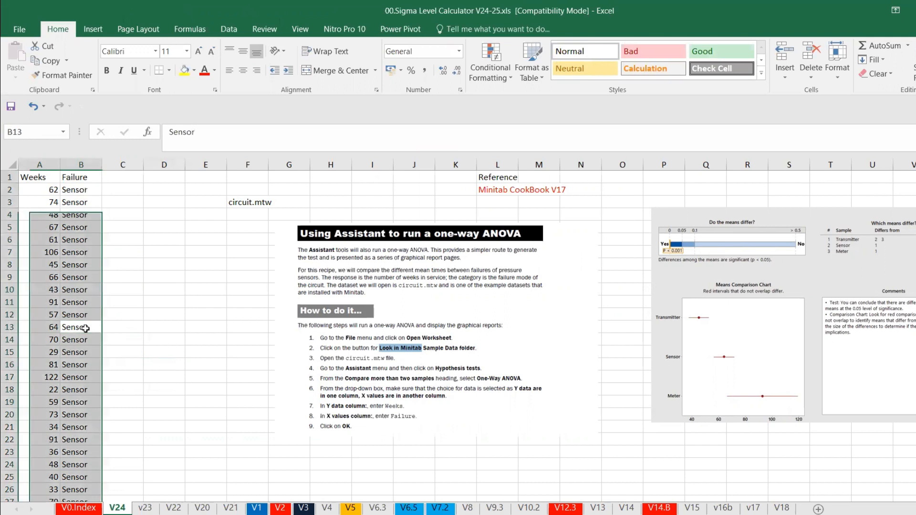
pyautogui.hotkey('ctrl', 'c')
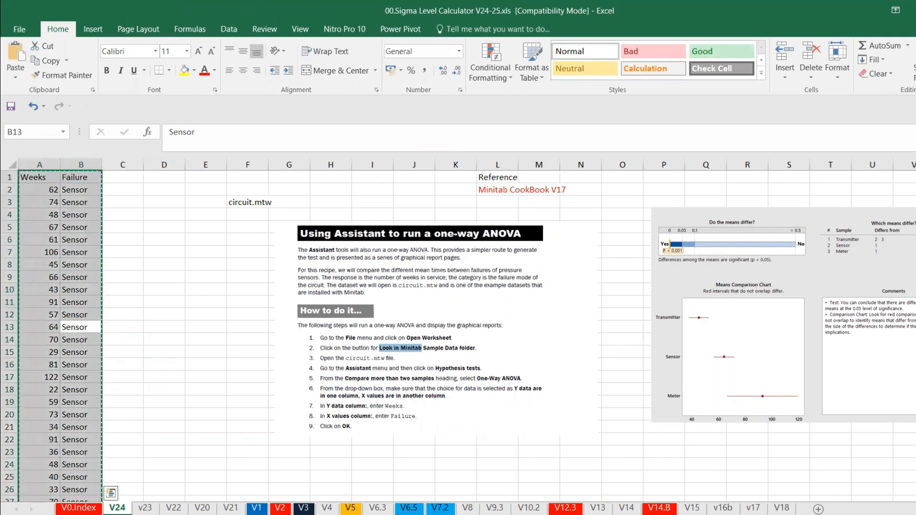
# Step: Switch to the DATAtab statistics calculator in the browser and paste the copied table starting at the first header cell
pyautogui.hotkey('alt', 'Tab')
pyautogui.click(203, 217)
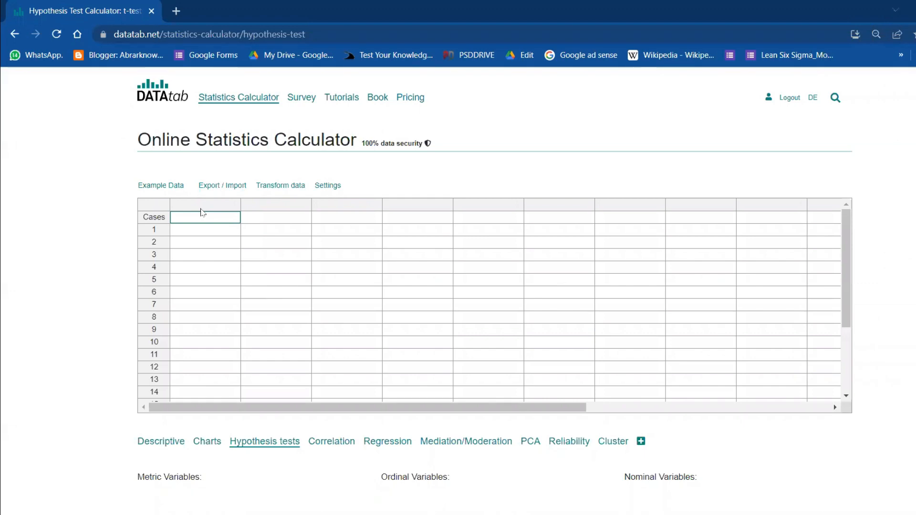
pyautogui.hotkey('ctrl', 'v')
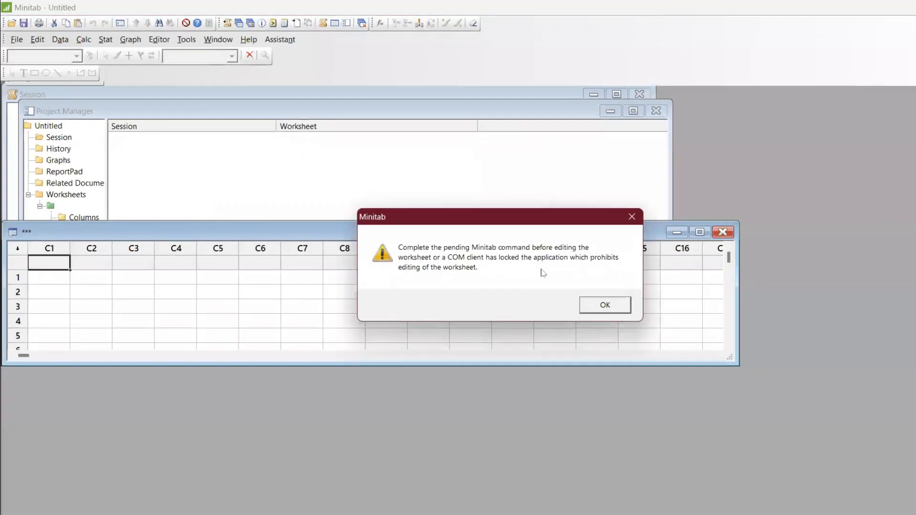
# Step: Dismiss the Minitab warning, check the pasted data in DATAtab, and return to Minitab to maximize the empty worksheet
pyautogui.click(600, 305)
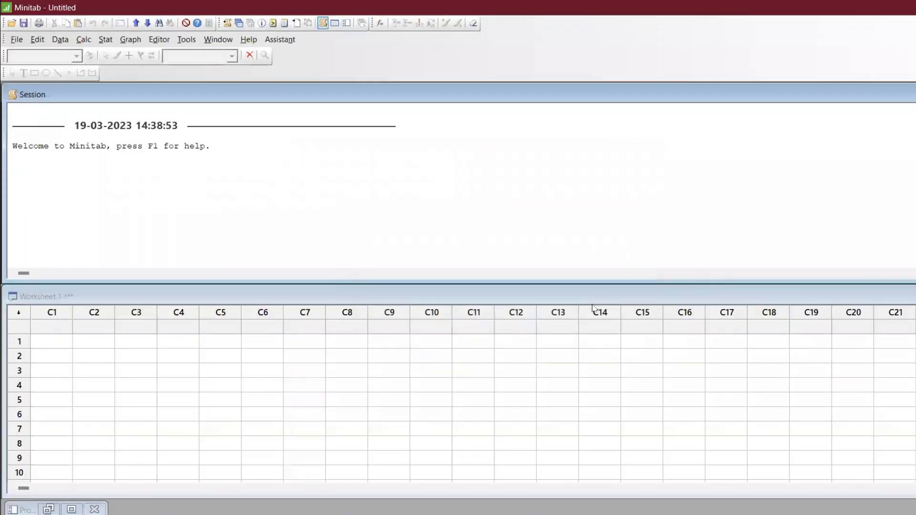
pyautogui.hotkey('alt', 'Tab')
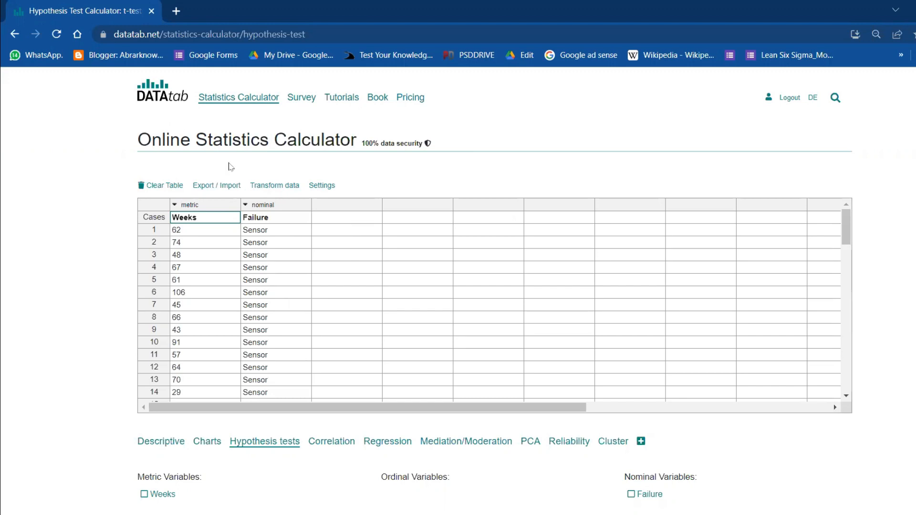
pyautogui.hotkey('alt', 'Tab')
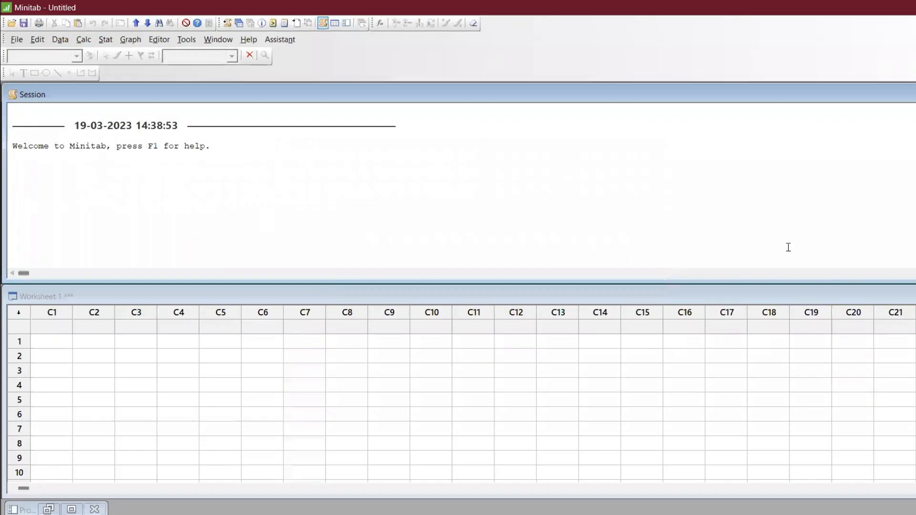
pyautogui.doubleClick(458, 296)
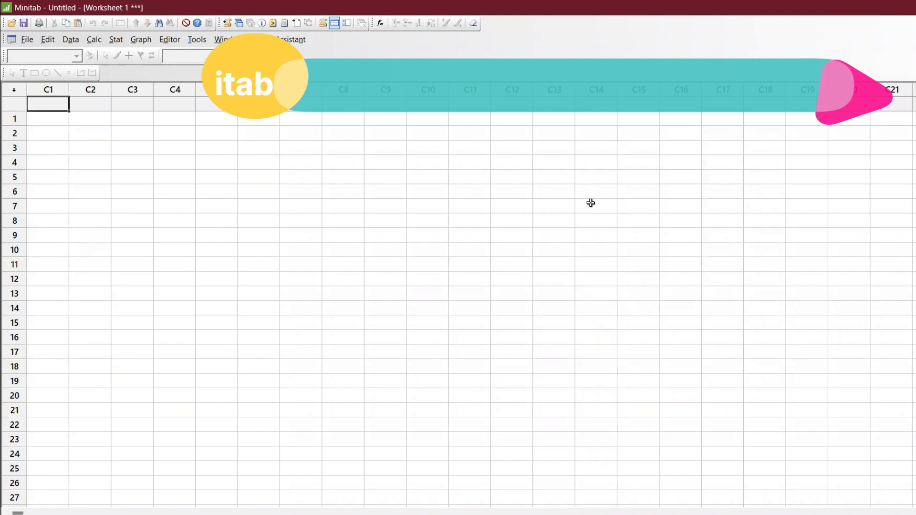
# Step: Open the Circuit.MTW worksheet from the Minitab Sample Data folder
pyautogui.click(27, 40)
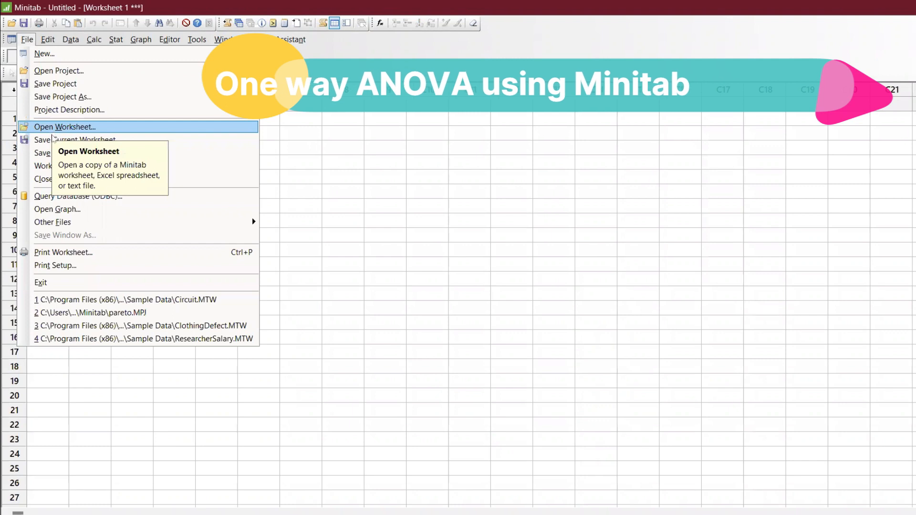
pyautogui.click(57, 127)
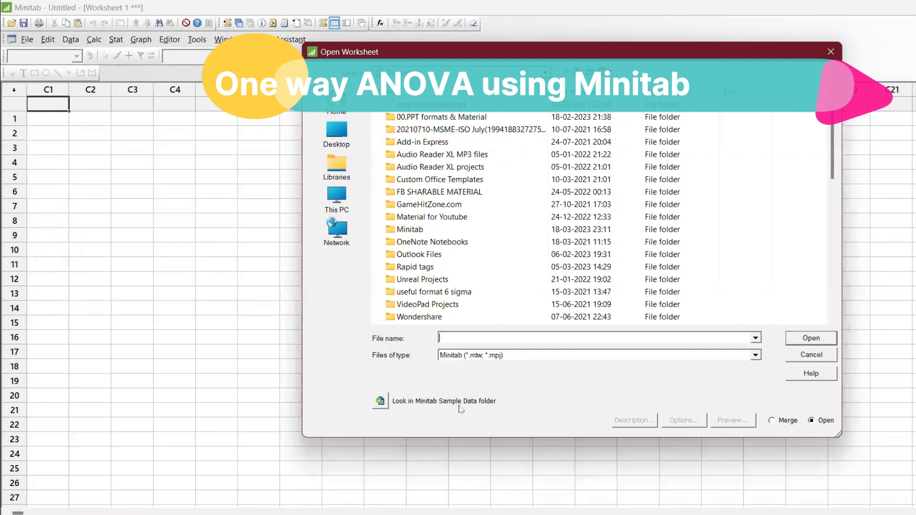
pyautogui.click(380, 402)
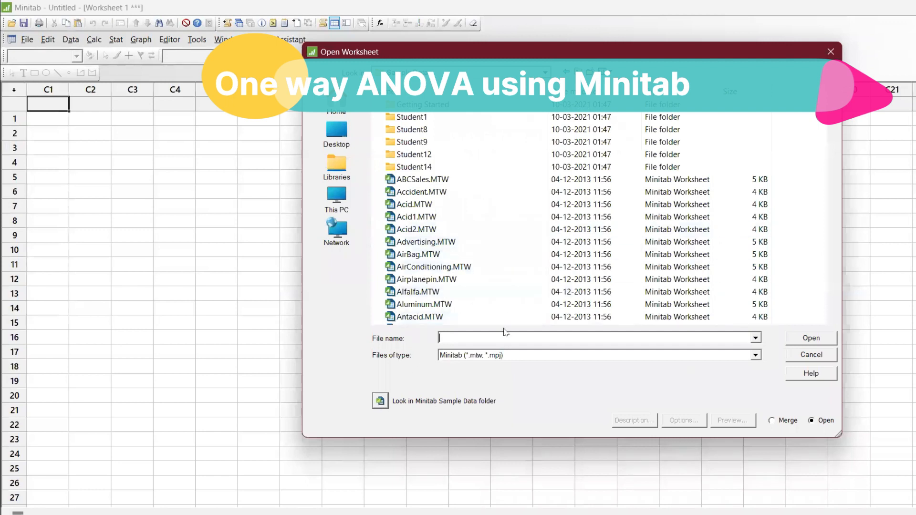
pyautogui.write('Ci')
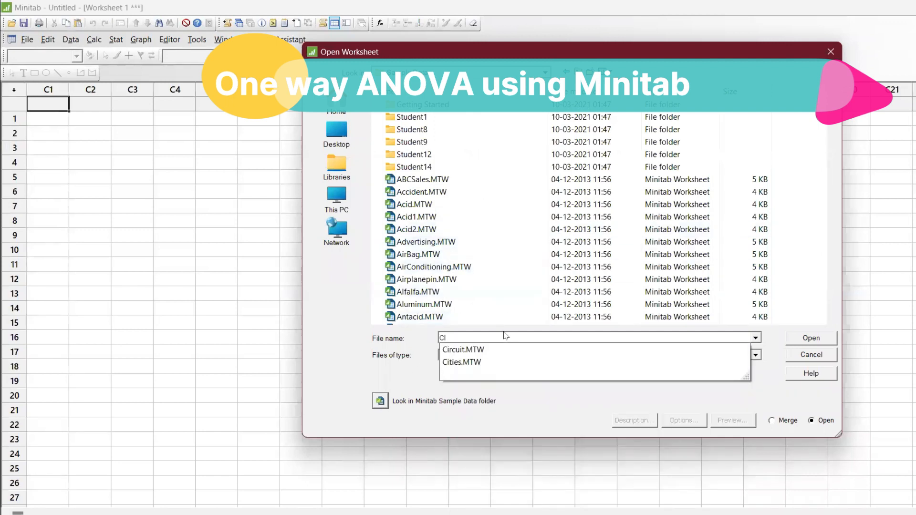
pyautogui.click(507, 350)
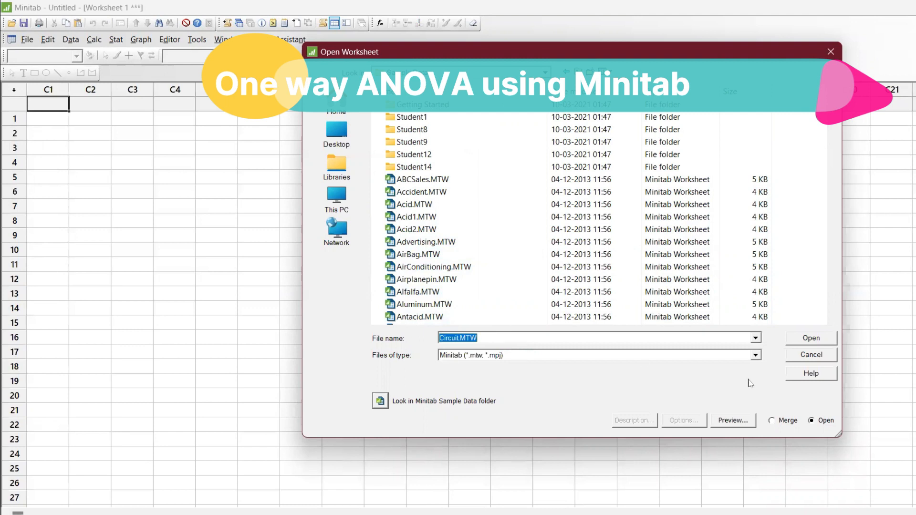
pyautogui.click(834, 338)
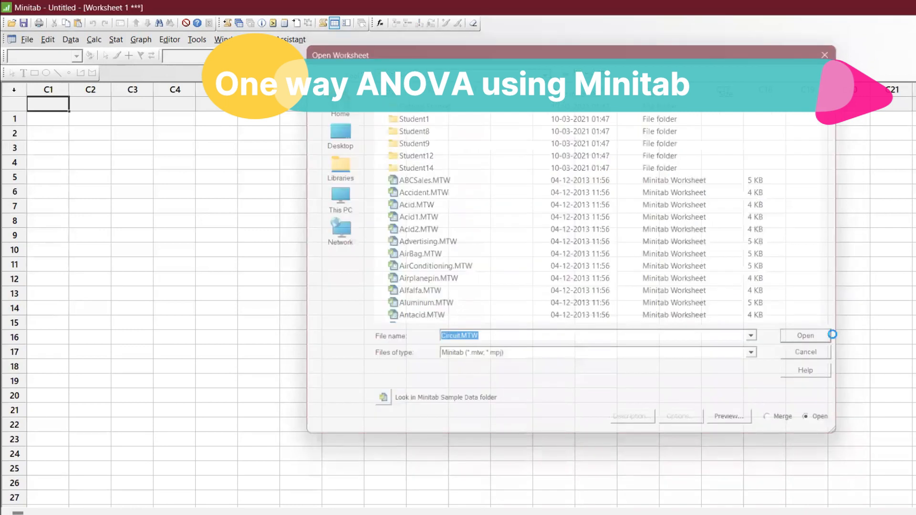
# Step: Review the Weeks values and Failure categories through all rows of the Circuit.MTW worksheet
pyautogui.click(61, 158)
pyautogui.press('Down')
pyautogui.press('Down')
pyautogui.press('Down')
pyautogui.press('Down')
pyautogui.press('Down')
pyautogui.press('Down')
pyautogui.press('Down')
pyautogui.press('Down')
pyautogui.press('Down')
pyautogui.press('Down')
pyautogui.press('Down')
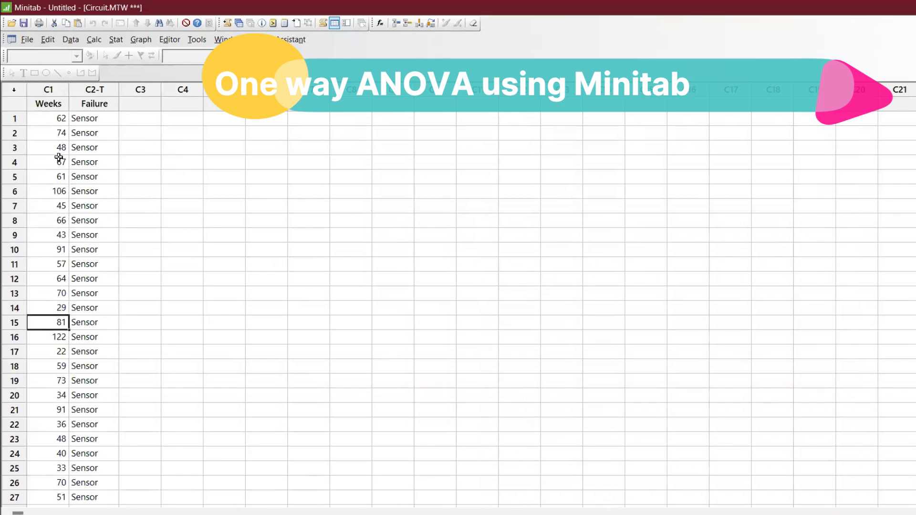
pyautogui.press('Down')
pyautogui.press('Down')
pyautogui.press('Down')
pyautogui.press('Down')
pyautogui.press('Down')
pyautogui.press('Down')
pyautogui.press('Down')
pyautogui.press('Down')
pyautogui.press('Down')
pyautogui.press('Down')
pyautogui.press('Down')
pyautogui.press('Down')
pyautogui.press('Down')
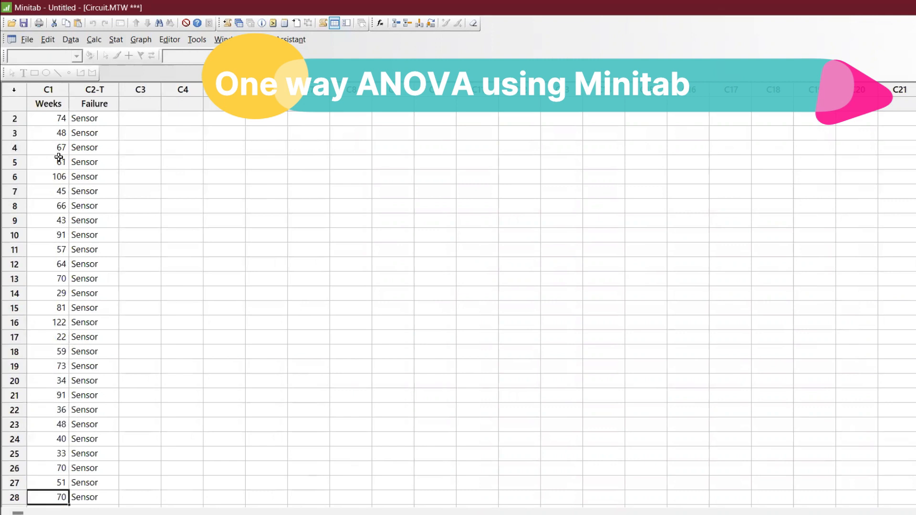
pyautogui.press('Down')
pyautogui.press('Down')
pyautogui.press('Down')
pyautogui.press('Down')
pyautogui.press('Down')
pyautogui.press('Down')
pyautogui.press('Down')
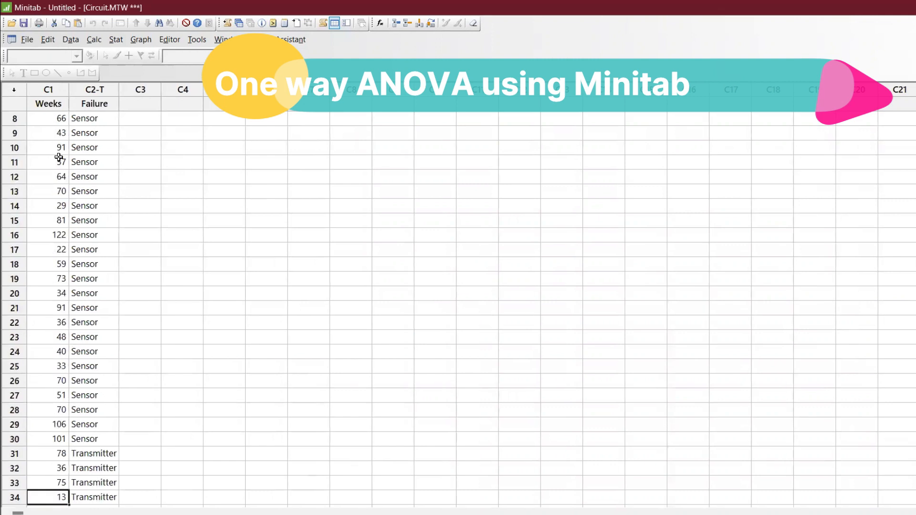
pyautogui.press('Down')
pyautogui.press('Down')
pyautogui.press('Down')
pyautogui.press('Down')
pyautogui.press('Down')
pyautogui.press('Down')
pyautogui.press('Down')
pyautogui.press('Down')
pyautogui.press('Down')
pyautogui.press('Down')
pyautogui.press('Down')
pyautogui.press('Down')
pyautogui.press('Down')
pyautogui.press('Down')
pyautogui.press('Down')
pyautogui.press('Down')
pyautogui.press('Down')
pyautogui.press('Down')
pyautogui.press('Down')
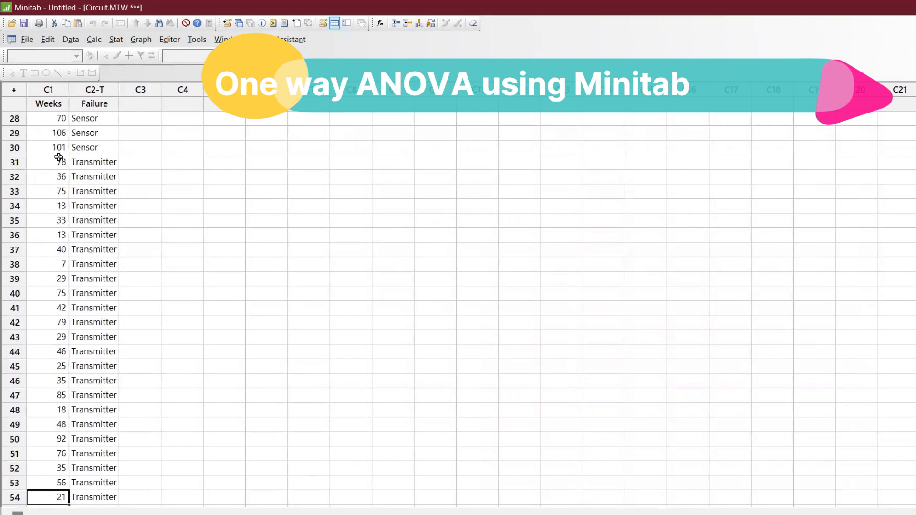
pyautogui.press('Down')
pyautogui.press('Down')
pyautogui.press('Down')
pyautogui.press('Down')
pyautogui.press('Down')
pyautogui.press('Down')
pyautogui.press('Down')
pyautogui.press('Down')
pyautogui.press('Down')
pyautogui.press('Down')
pyautogui.press('Down')
pyautogui.press('Down')
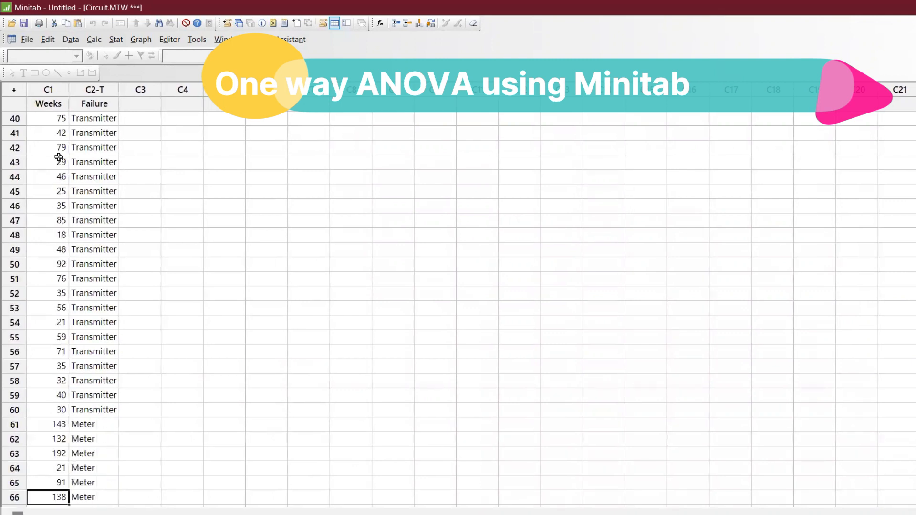
pyautogui.press('Down')
pyautogui.press('Down')
pyautogui.press('Down')
pyautogui.press('Down')
pyautogui.press('Down')
pyautogui.press('Down')
pyautogui.press('Down')
pyautogui.press('Down')
pyautogui.press('Down')
pyautogui.press('Down')
pyautogui.press('Down')
pyautogui.press('Down')
pyautogui.press('Down')
pyautogui.press('Down')
pyautogui.press('Down')
pyautogui.press('Down')
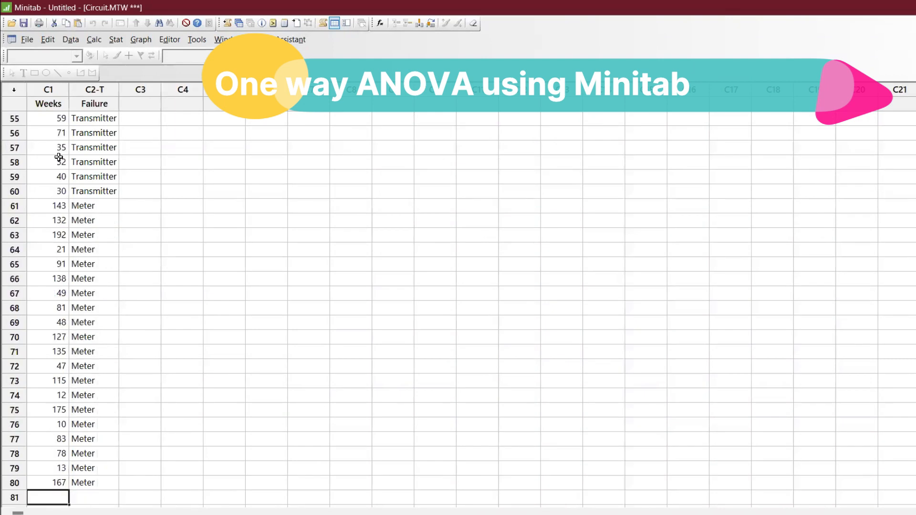
pyautogui.press('Down')
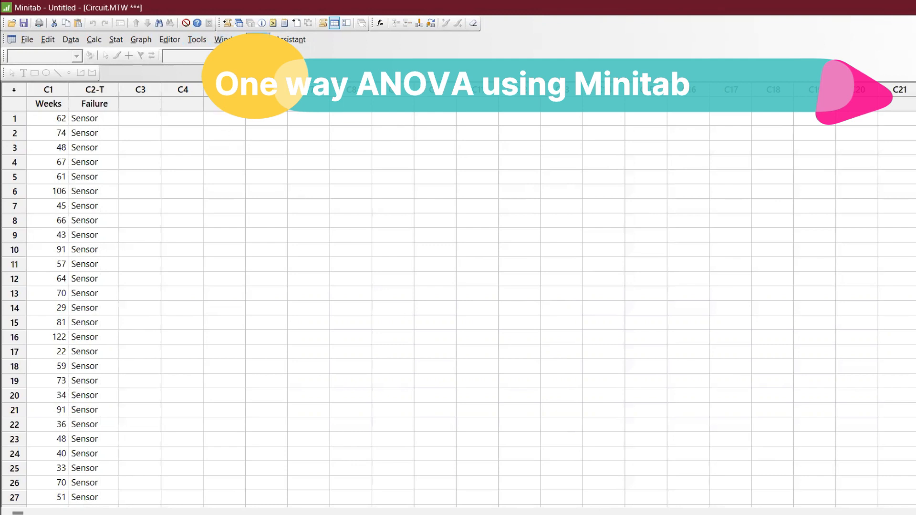
pyautogui.click(290, 39)
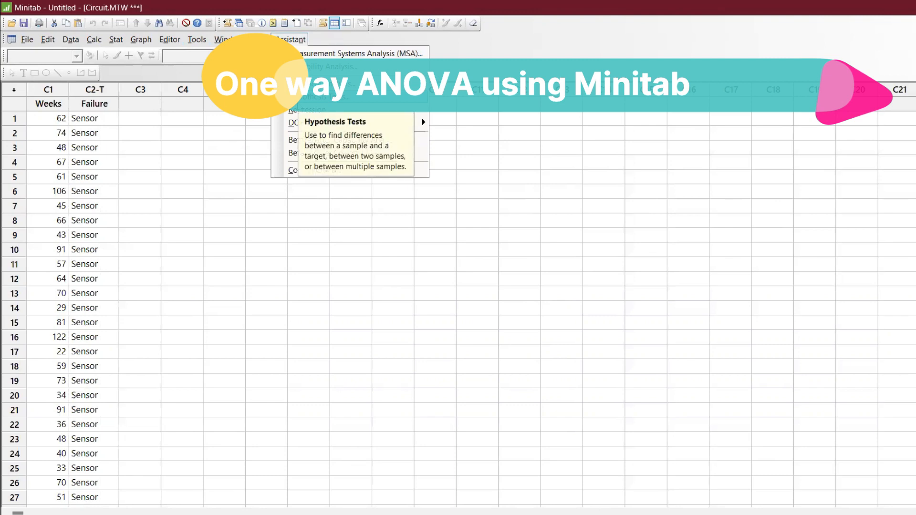
pyautogui.click(79, 294)
pyautogui.click(78, 294)
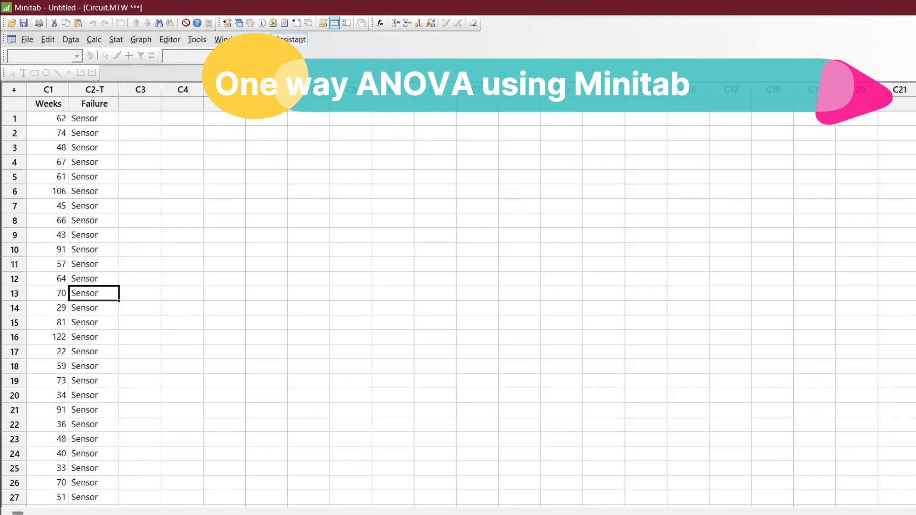
# Step: Start the Assistant's One-Way ANOVA hypothesis test for comparing more than two samples
pyautogui.click(291, 40)
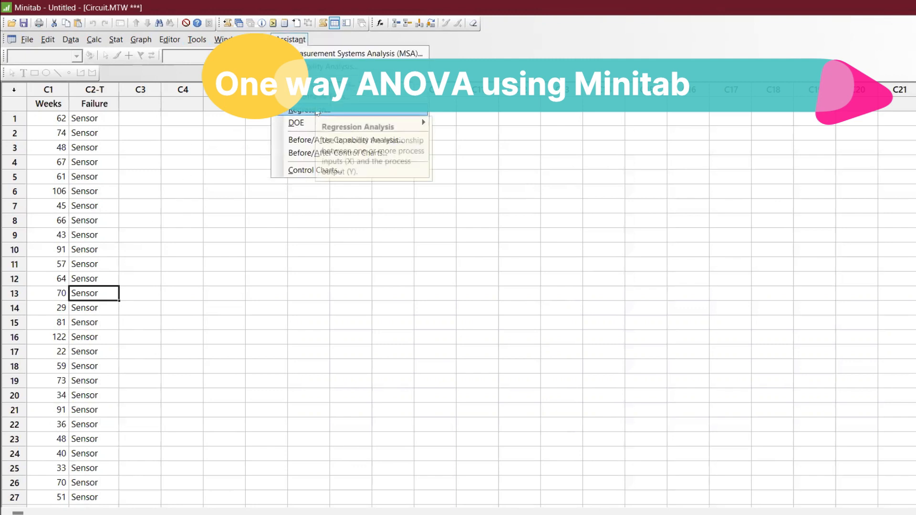
pyautogui.click(324, 97)
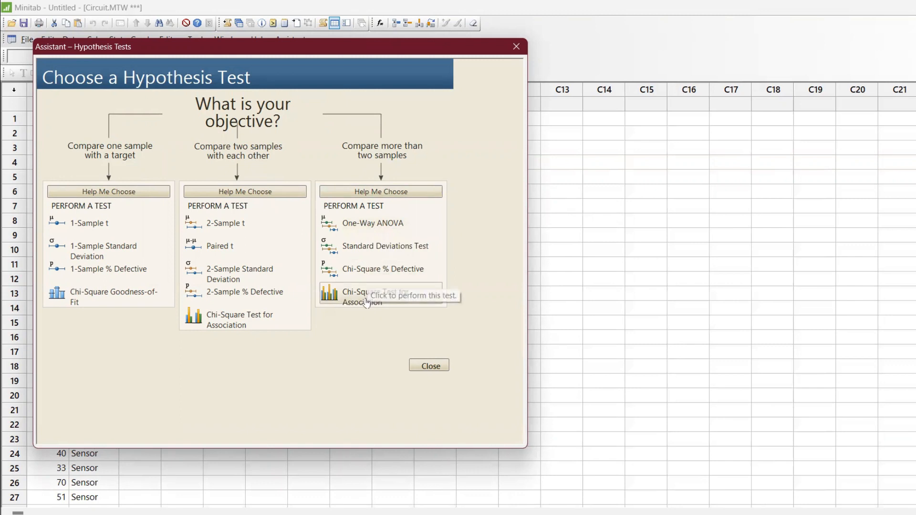
pyautogui.click(358, 236)
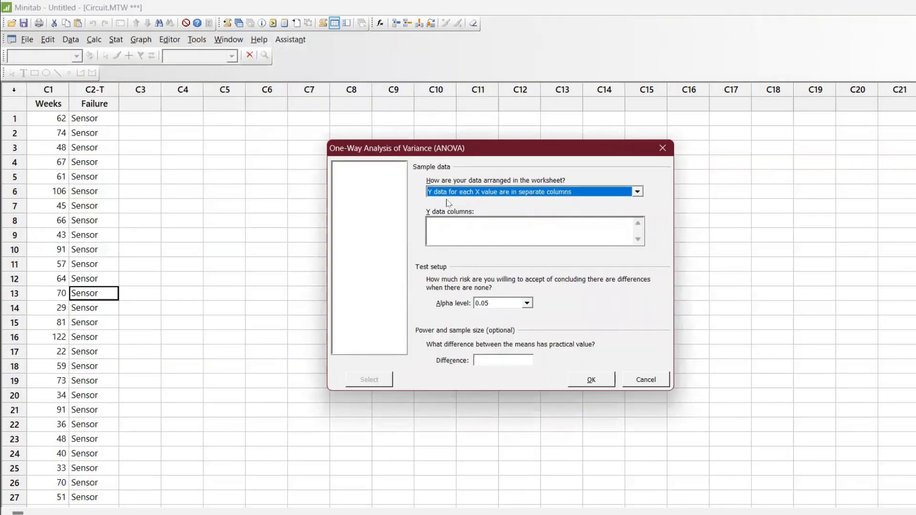
# Step: Set the ANOVA data arrangement to Y data in one column and X values in another, with Weeks as Y and Failure as X
pyautogui.click(541, 195)
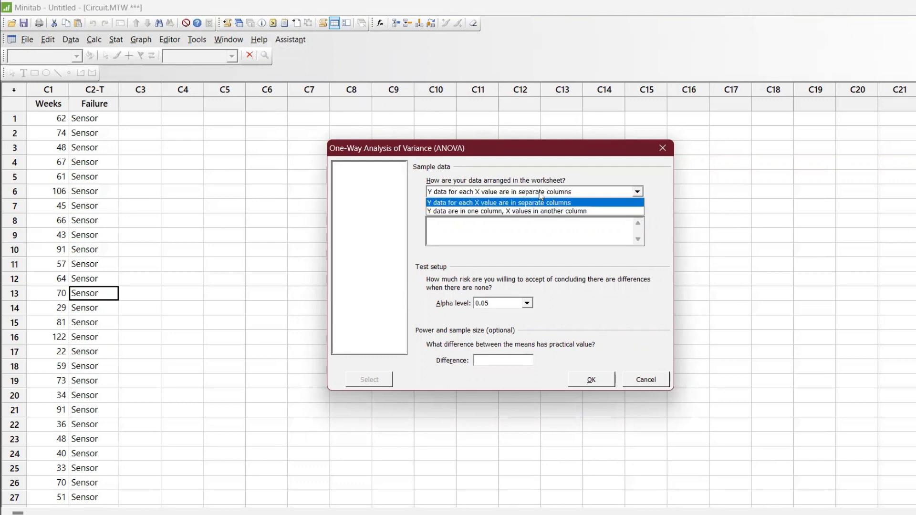
pyautogui.click(540, 211)
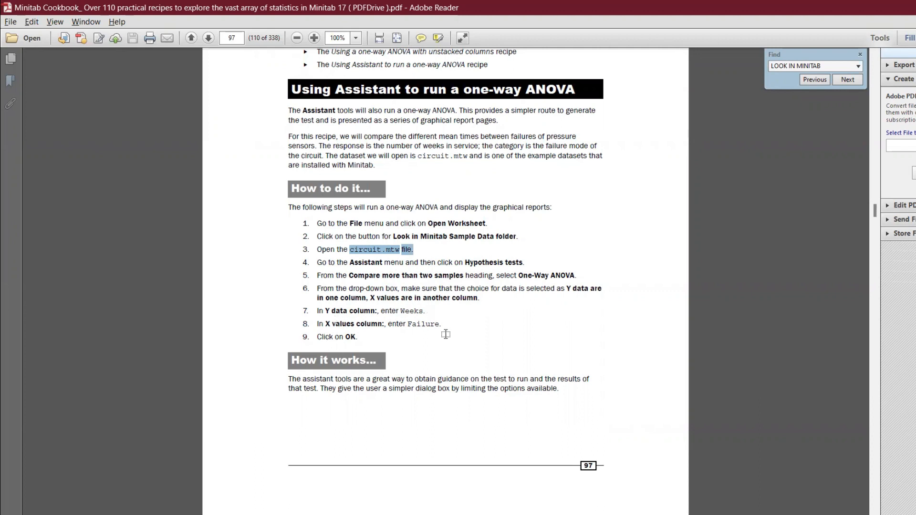
pyautogui.hotkey('alt', 'Tab')
pyautogui.click(490, 214)
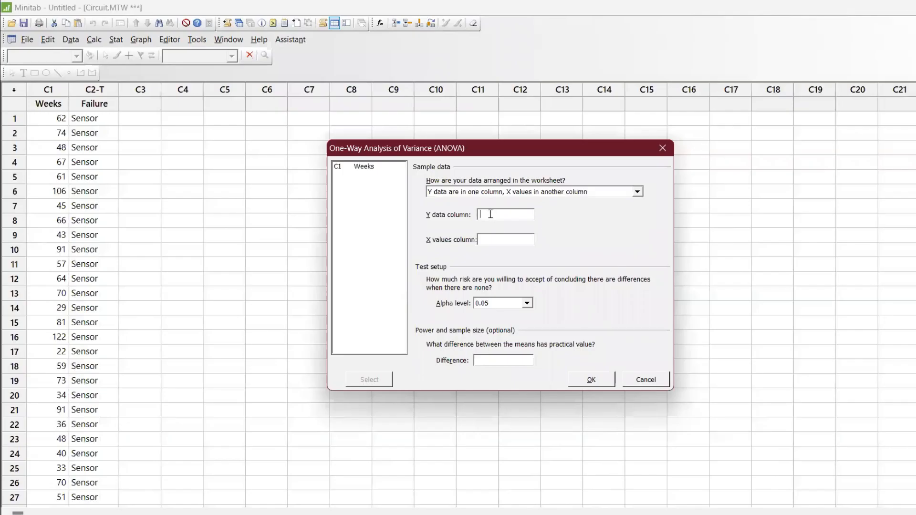
pyautogui.doubleClick(366, 168)
pyautogui.click(375, 177)
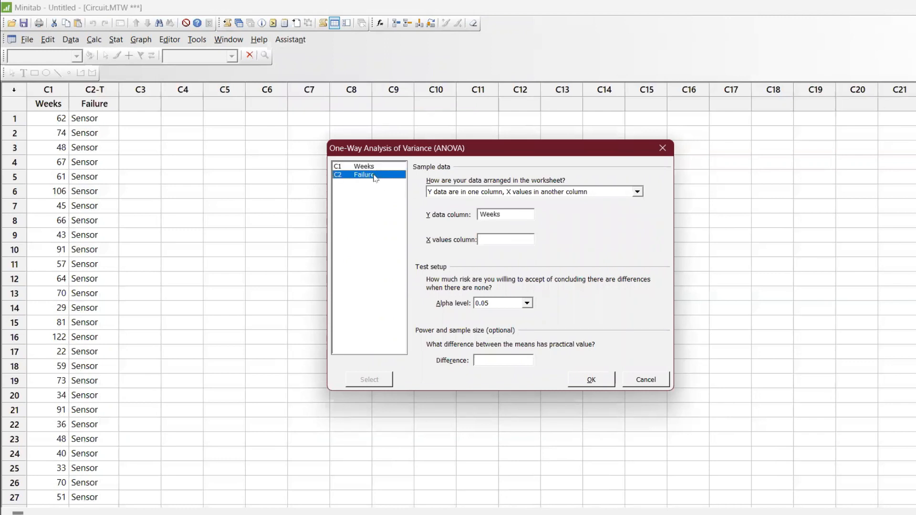
pyautogui.doubleClick(375, 175)
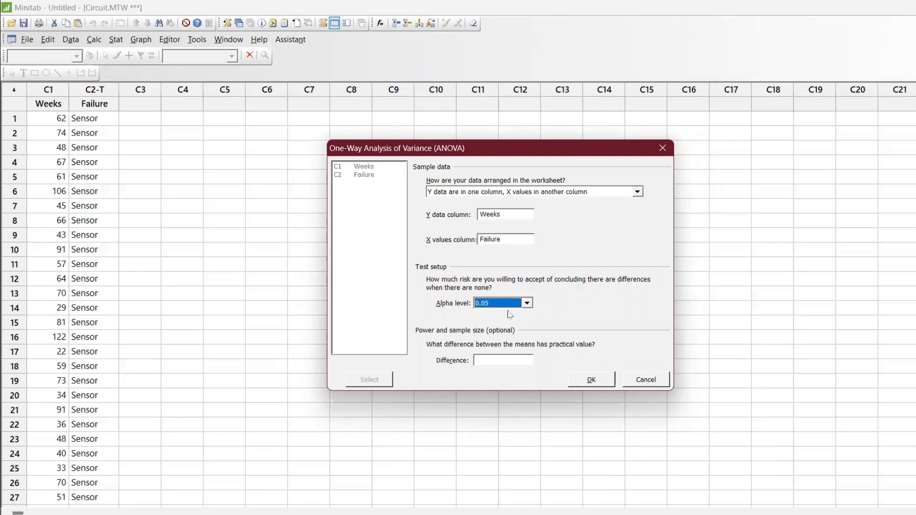
# Step: Review the alpha level options, set alpha to 0.05, and run the one-way ANOVA
pyautogui.click(507, 307)
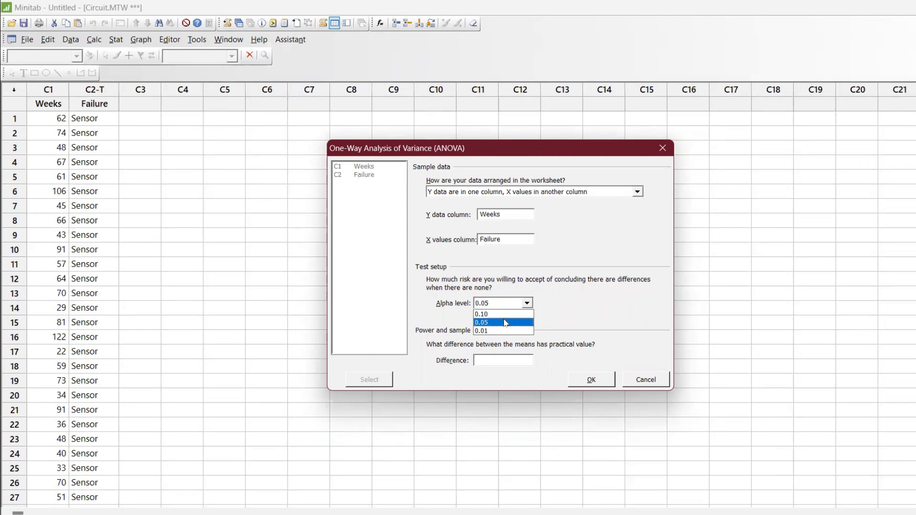
pyautogui.click(505, 323)
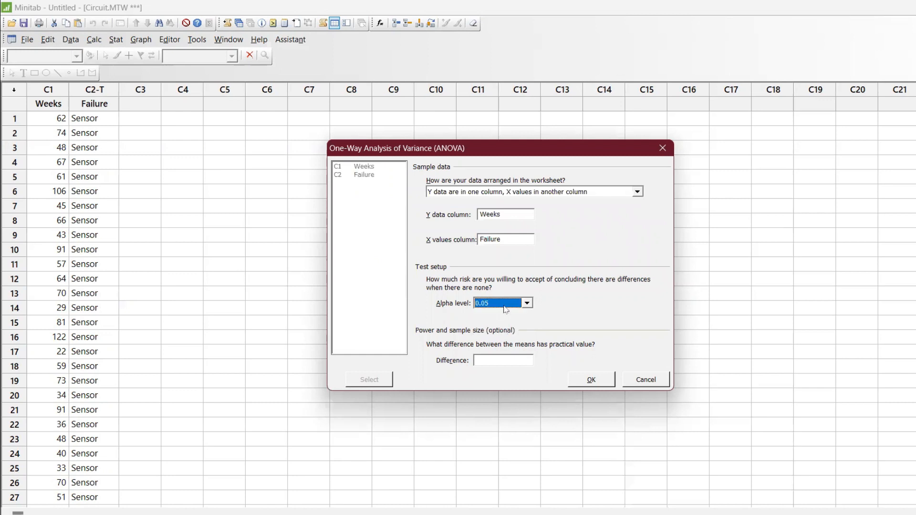
pyautogui.click(505, 307)
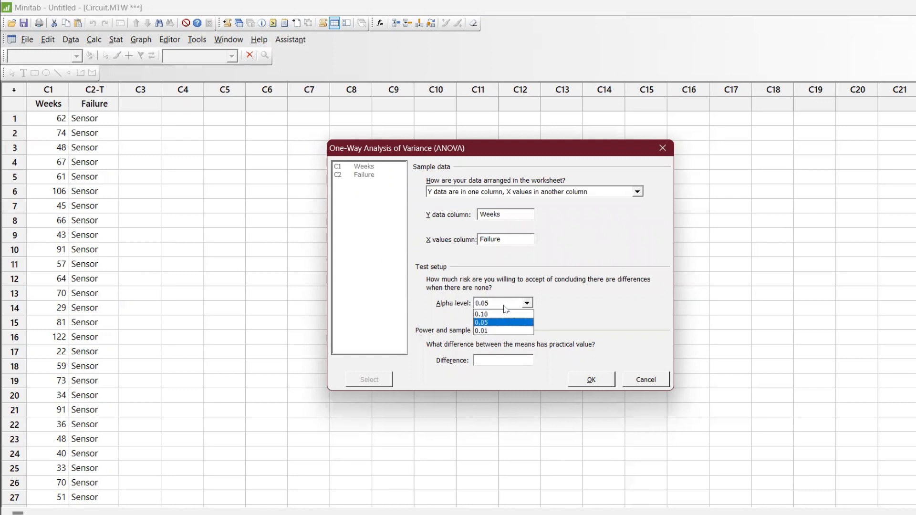
pyautogui.click(505, 332)
pyautogui.click(502, 305)
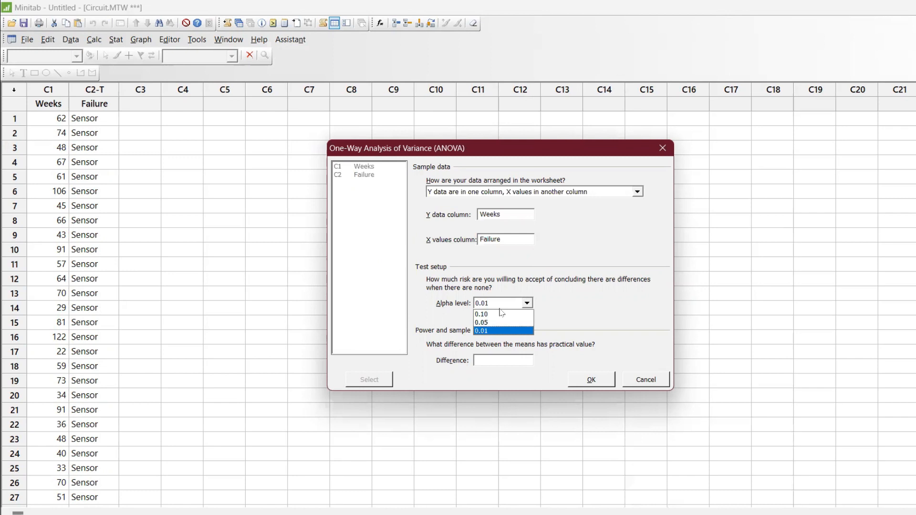
pyautogui.click(501, 323)
pyautogui.click(592, 380)
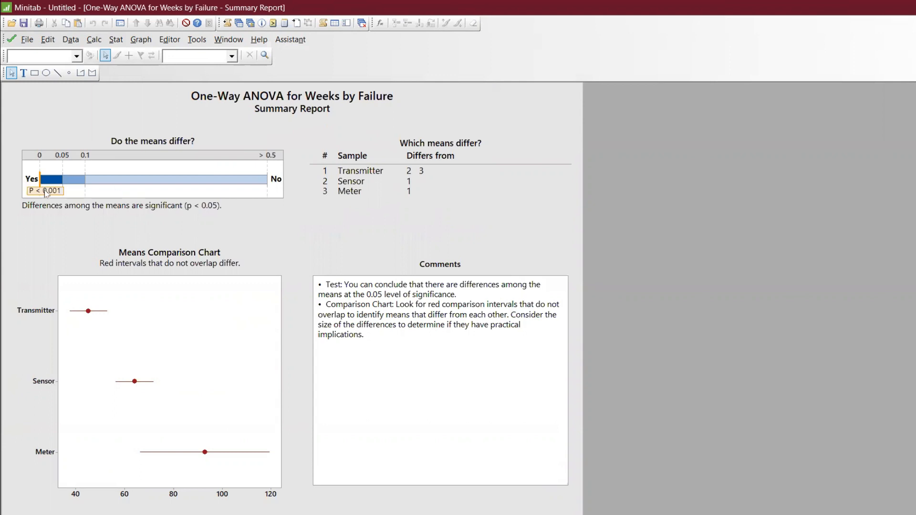
# Step: Examine the p-value and means comparison chart in the Summary Report, and move its restored window aside
pyautogui.moveTo(46, 192)
pyautogui.moveTo(88, 312)
pyautogui.moveTo(135, 385)
pyautogui.click(915, 39)
pyautogui.moveTo(452, 162); pyautogui.dragTo(915, 125)
# Step: Move the Diagnostic Report clear of the other windows, review its distribution and worksheet-order plots, and minimize it
pyautogui.click(433, 134)
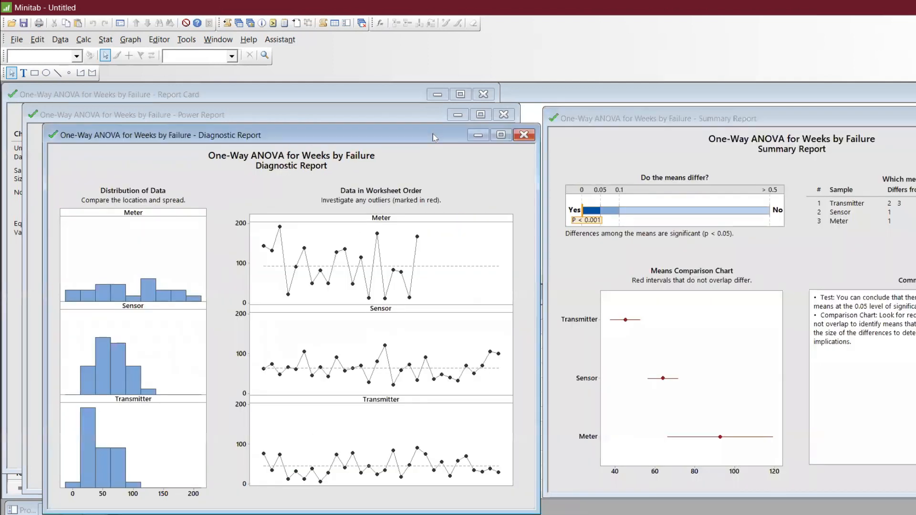
pyautogui.moveTo(433, 134); pyautogui.dragTo(814, 88)
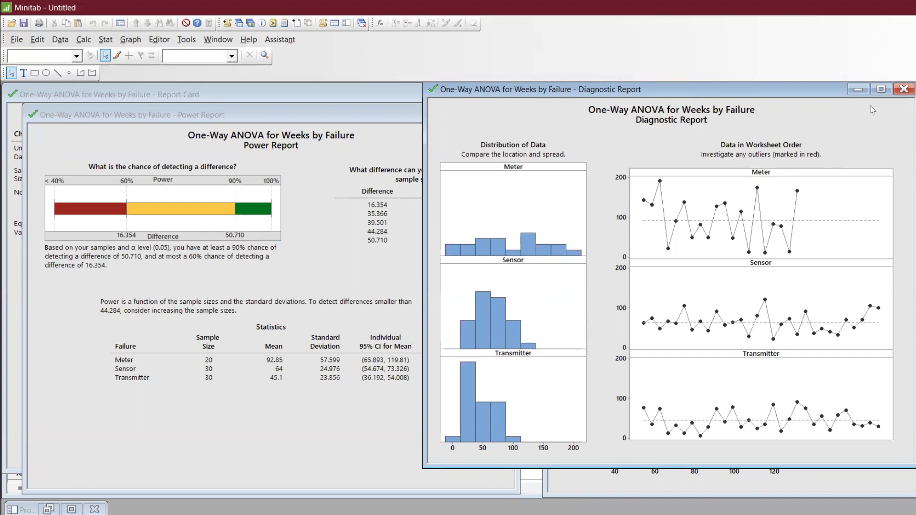
pyautogui.click(858, 91)
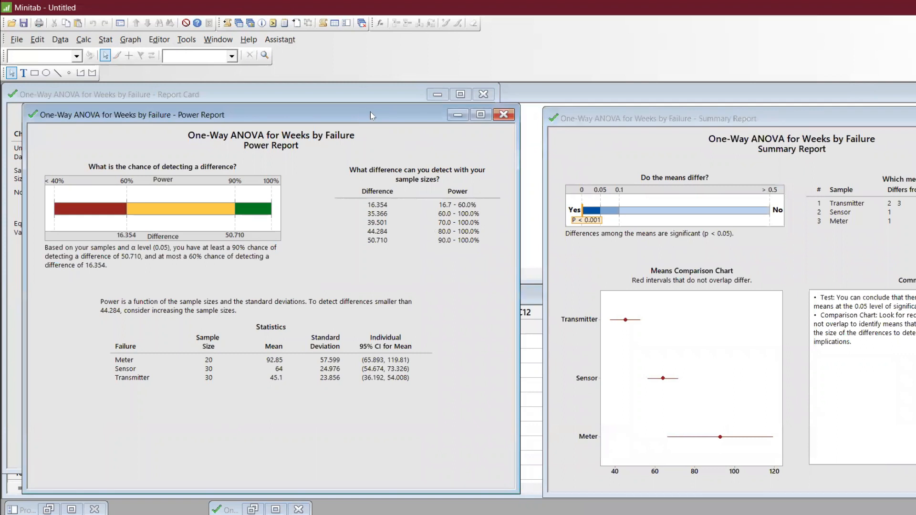
# Step: Review the Power Report and minimize it, and examine the Report Card checks at full size before restoring its window
pyautogui.moveTo(370, 111); pyautogui.dragTo(742, 93)
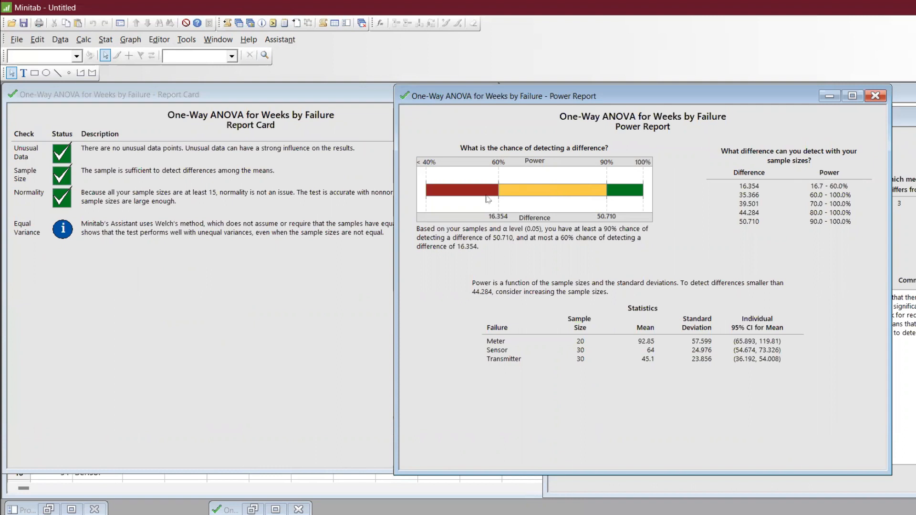
pyautogui.moveTo(488, 199)
pyautogui.click(823, 98)
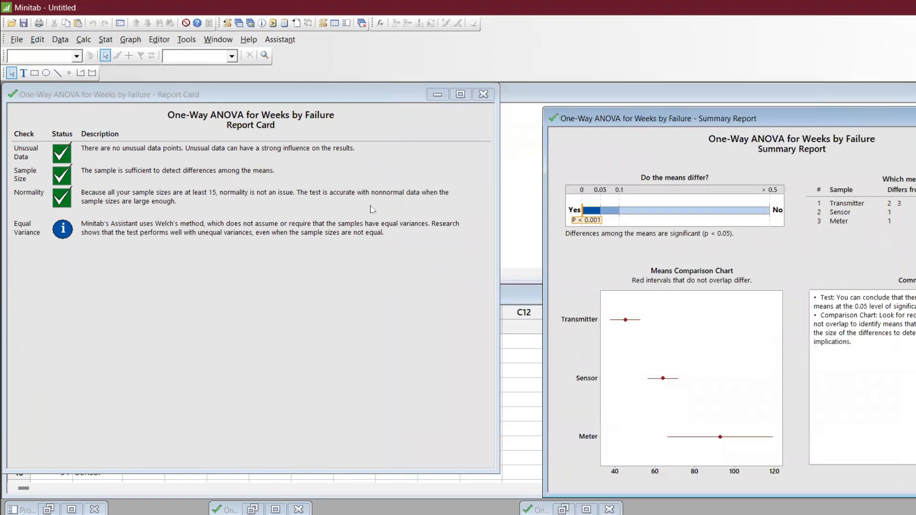
pyautogui.click(460, 94)
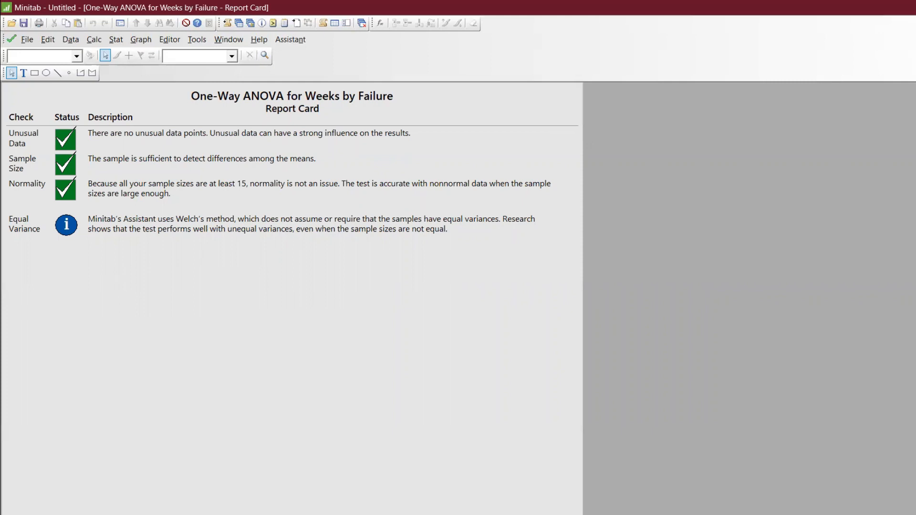
pyautogui.click(911, 40)
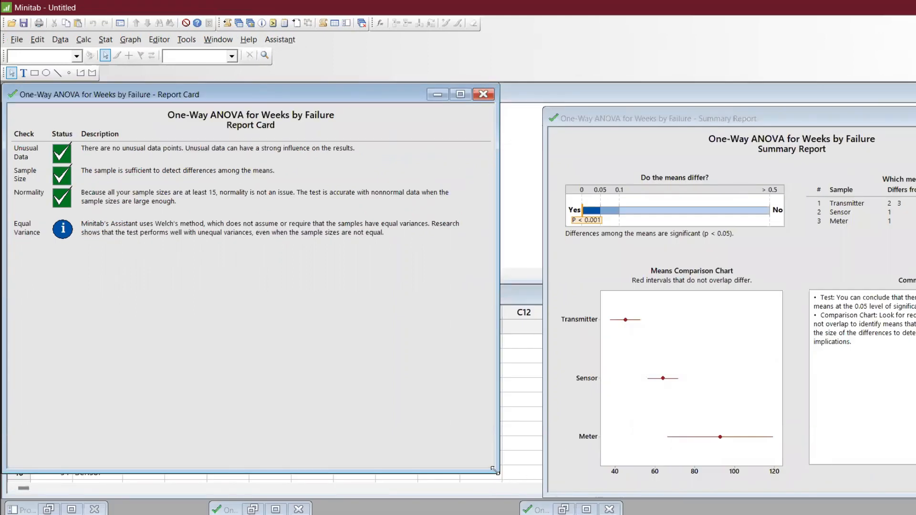
# Step: Shrink the Report Card and Summary Report windows and place them side by side above the worksheet
pyautogui.moveTo(495, 470); pyautogui.dragTo(235, 275)
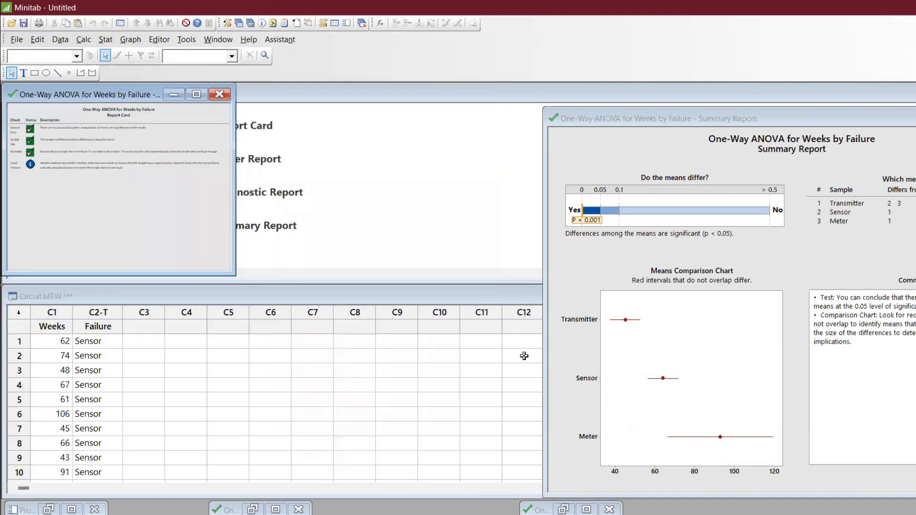
pyautogui.moveTo(729, 119); pyautogui.dragTo(483, 120)
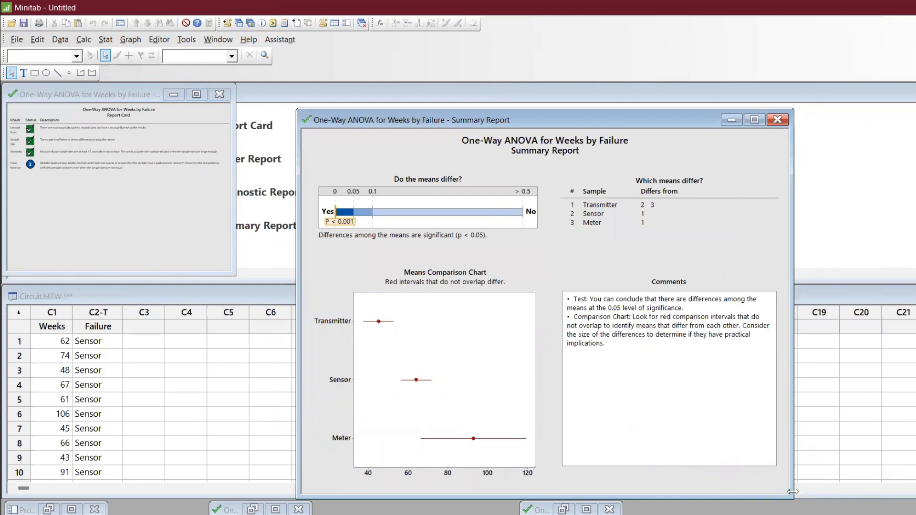
pyautogui.moveTo(792, 496); pyautogui.dragTo(539, 307)
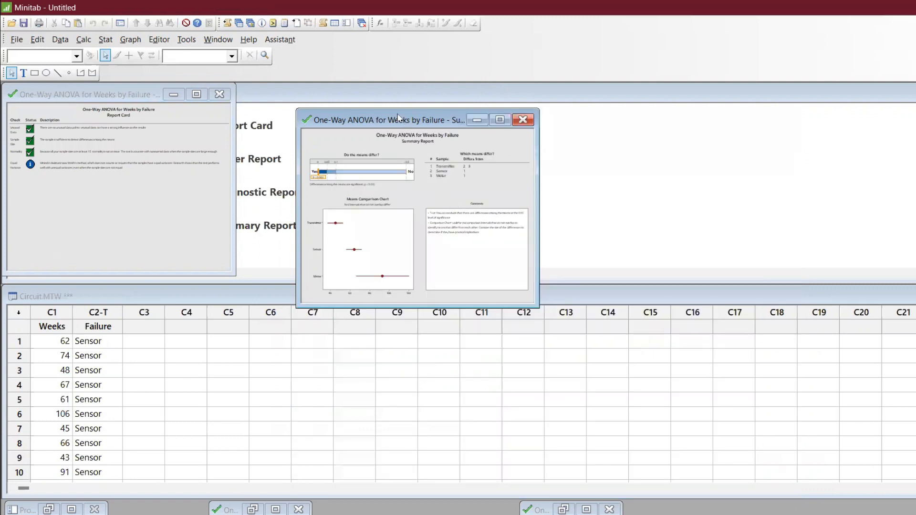
pyautogui.moveTo(398, 117); pyautogui.dragTo(340, 93)
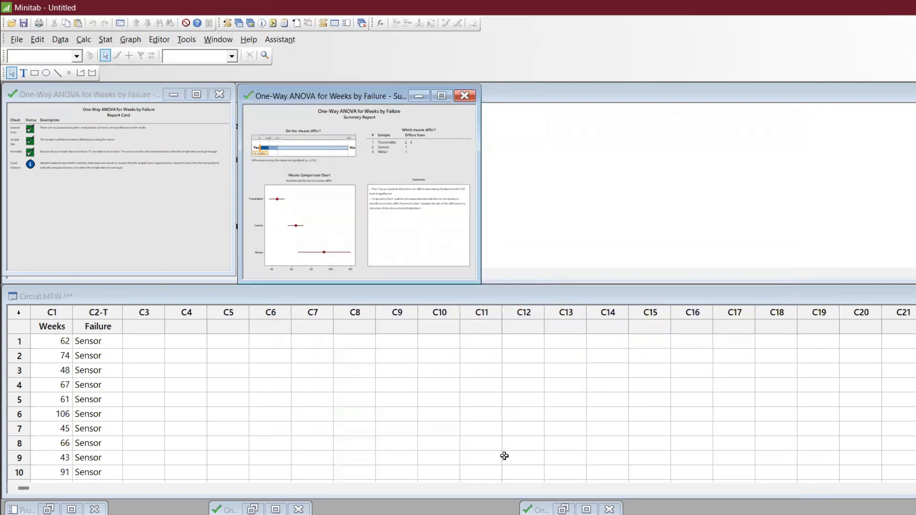
# Step: Reopen the minimized Diagnostic and Power reports and line them up beside the other two report windows
pyautogui.click(276, 510)
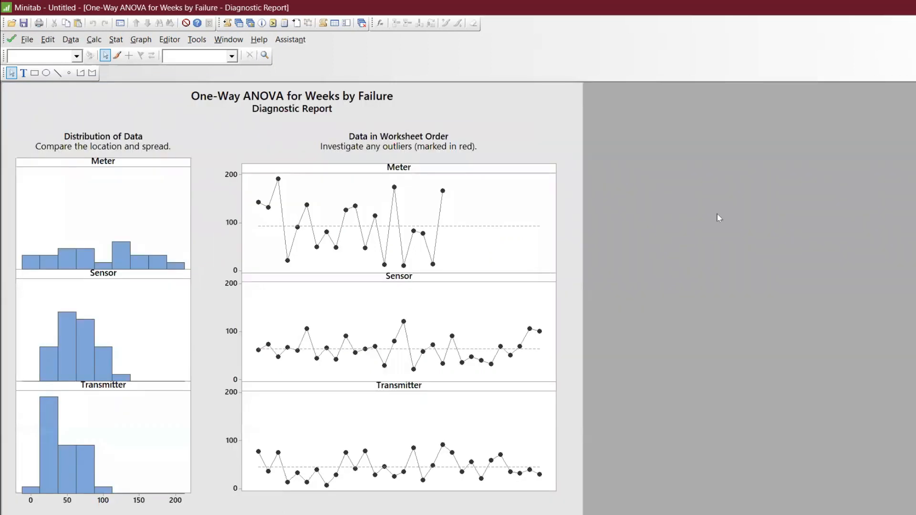
pyautogui.click(883, 88)
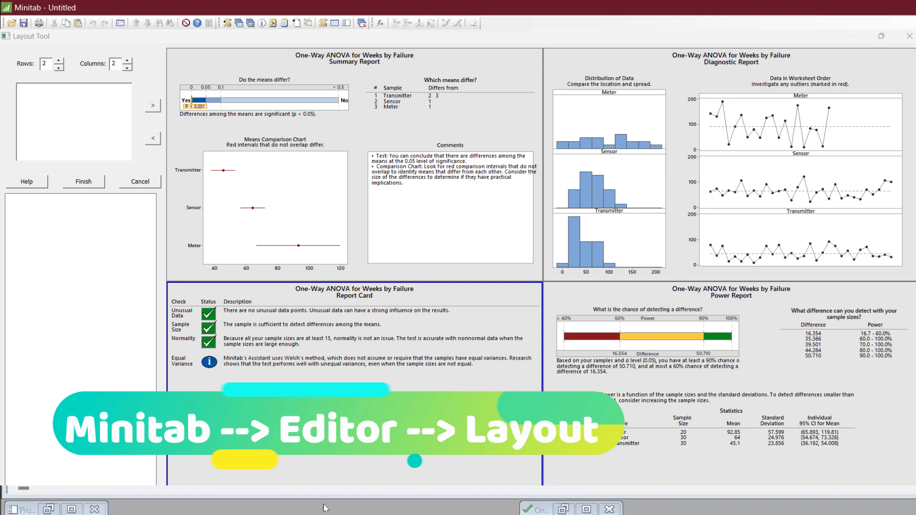
pyautogui.click(72, 510)
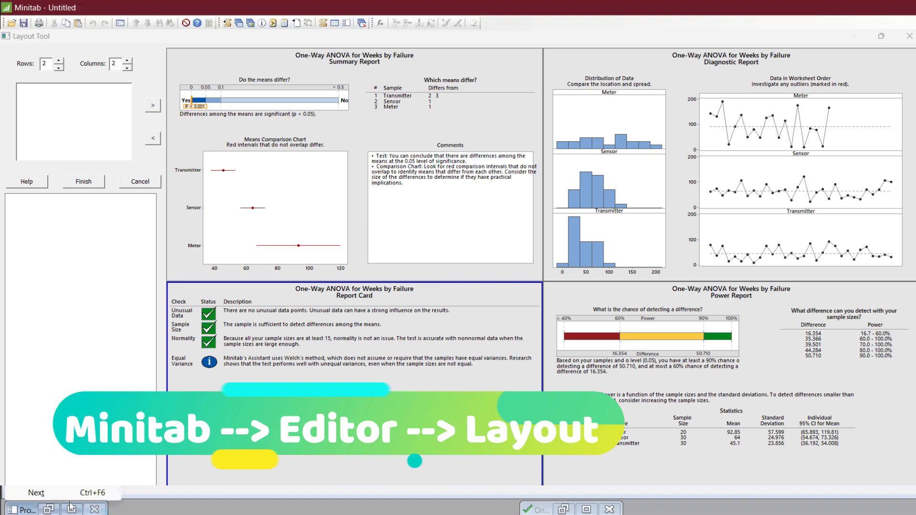
pyautogui.click(76, 513)
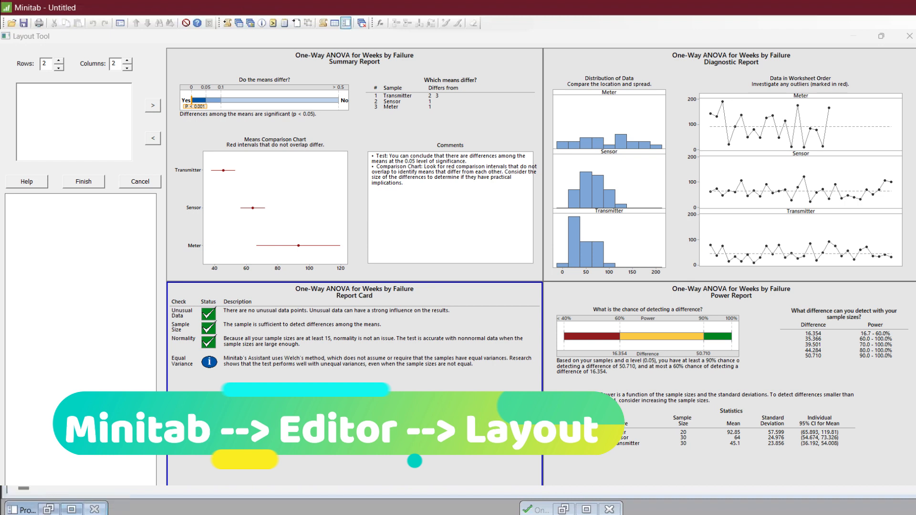
pyautogui.click(595, 511)
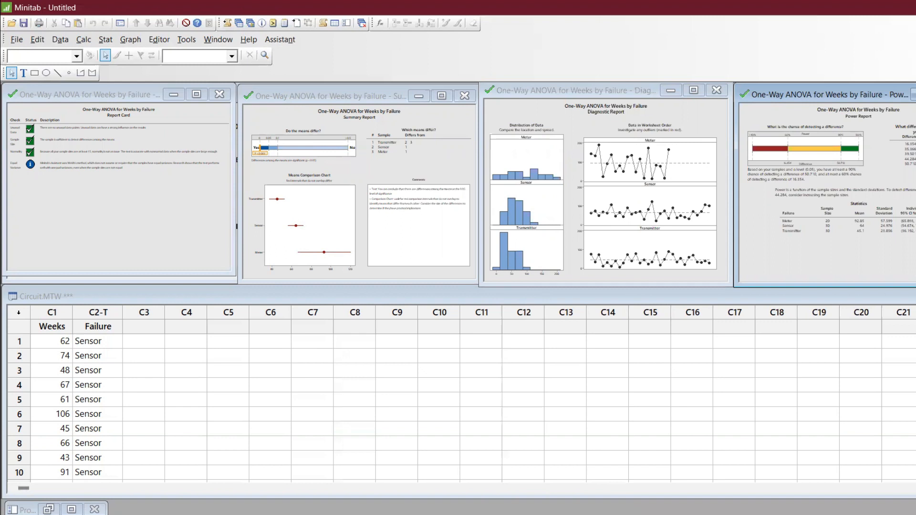
# Step: Switch to DATAtab in the browser and check the level of measurement of the Weeks variable
pyautogui.moveTo(630, 514)
pyautogui.click(487, 514)
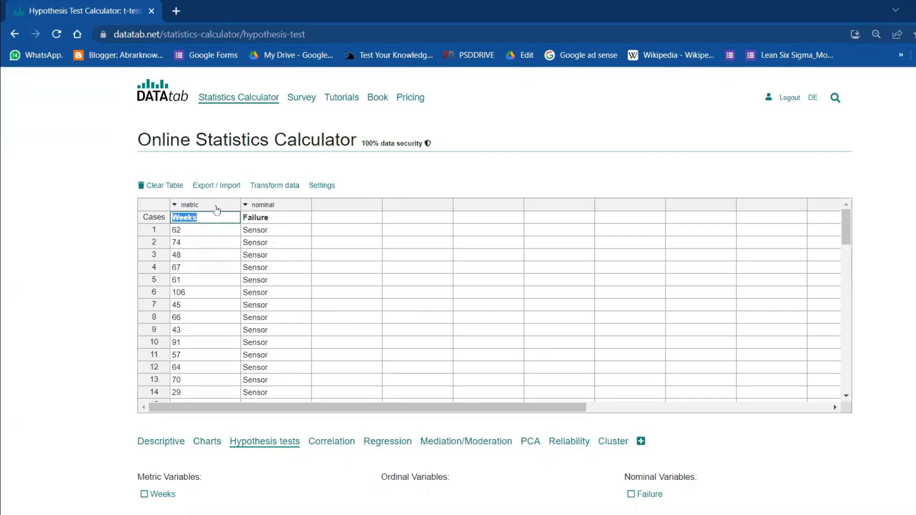
pyautogui.click(176, 205)
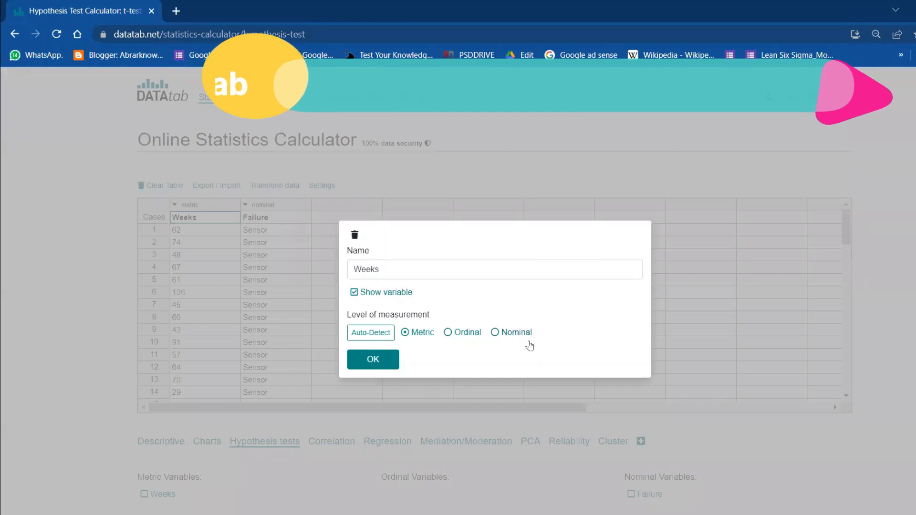
pyautogui.click(567, 164)
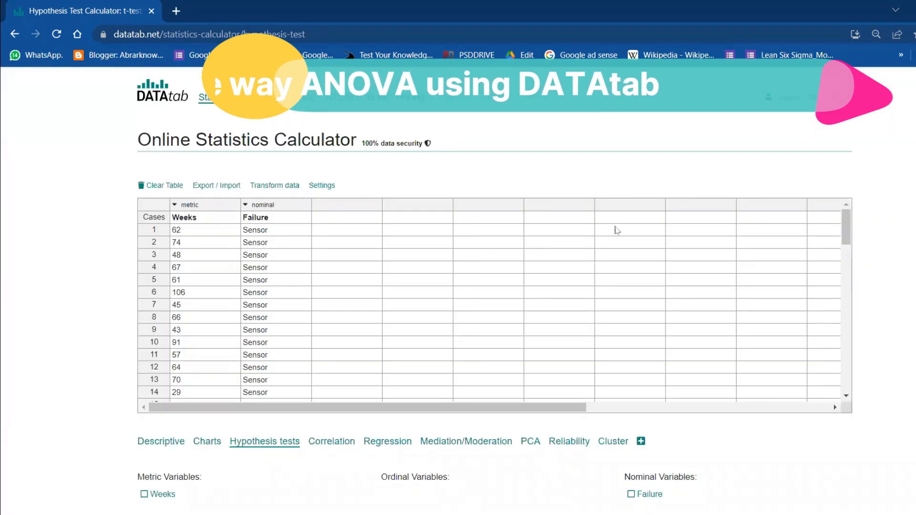
# Step: Set the Failure variable's level of measurement to Ordinal
pyautogui.click(247, 209)
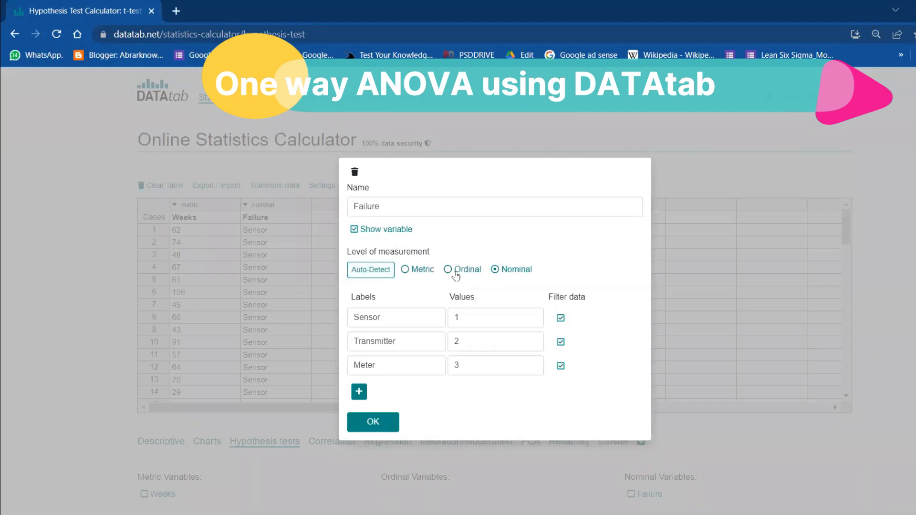
pyautogui.click(456, 275)
pyautogui.click(373, 422)
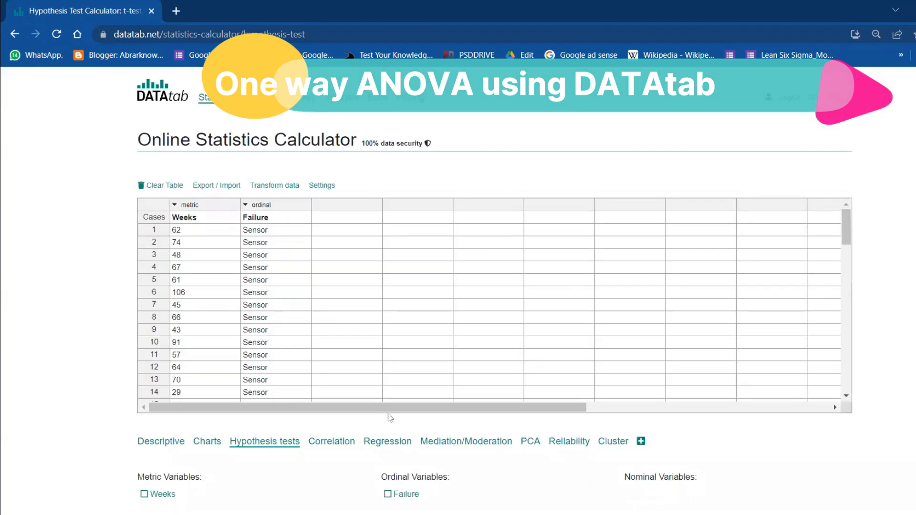
# Step: Run the hypothesis test with Weeks as the metric variable and Failure as the ordinal variable
pyautogui.scroll(-4, 280, 248)
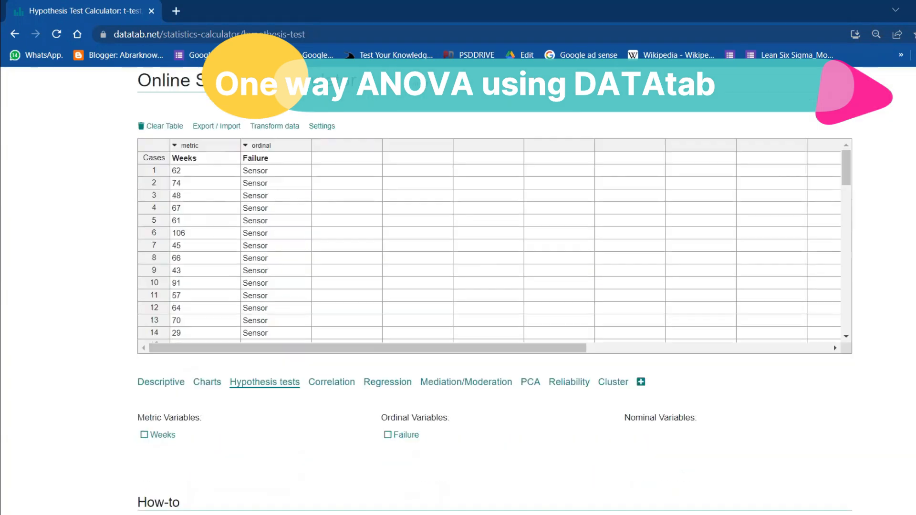
pyautogui.moveTo(272, 236)
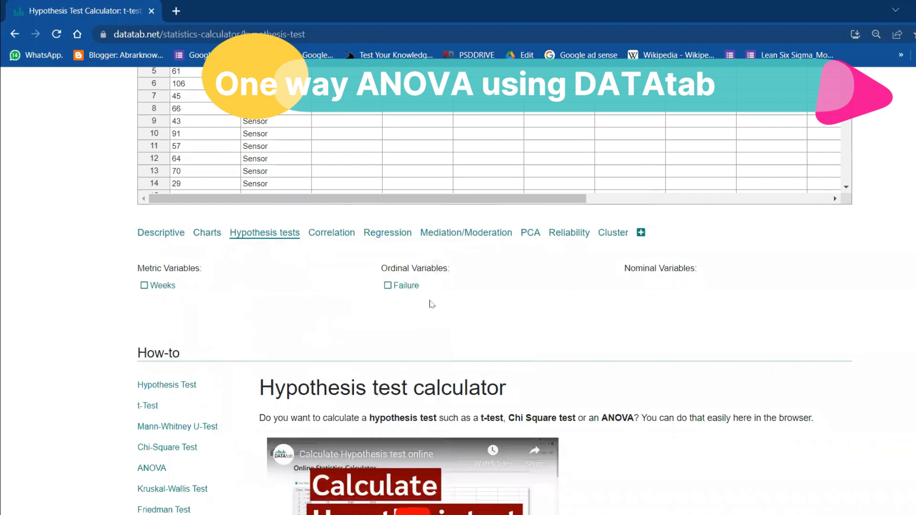
pyautogui.click(162, 286)
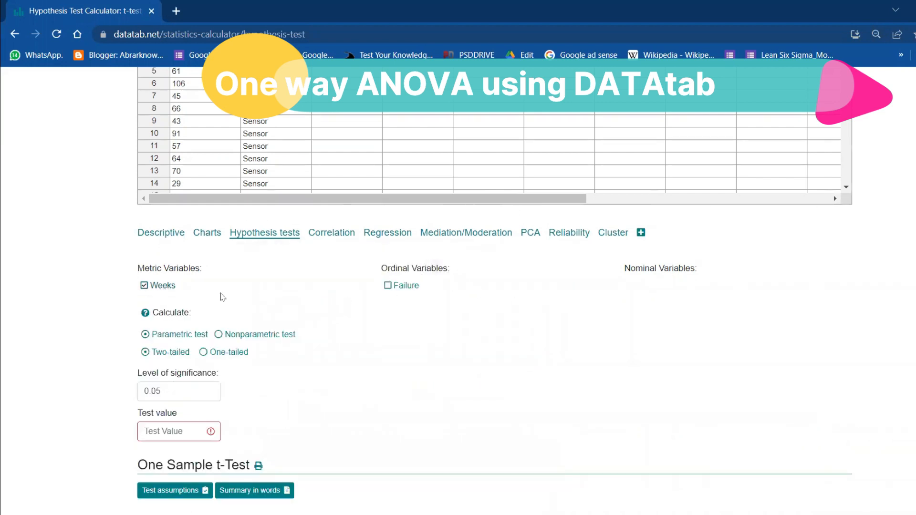
pyautogui.click(405, 287)
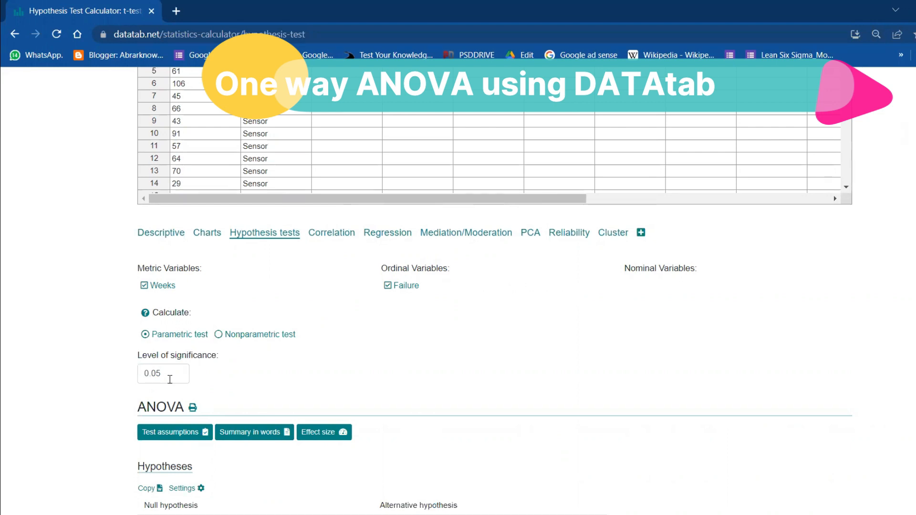
# Step: Review the ANOVA test assumptions, including the Levene p-value and the normality tests and plots for each group, and close them
pyautogui.scroll(-5, 588, 206)
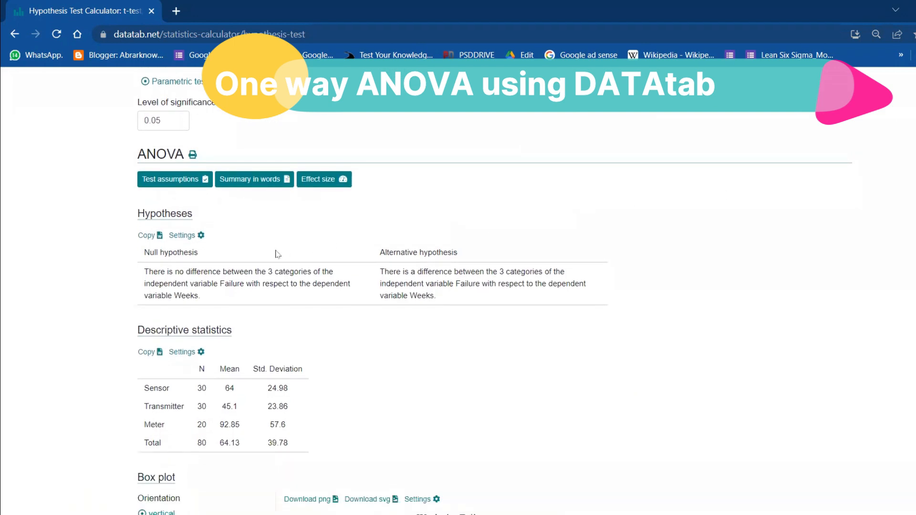
pyautogui.click(173, 185)
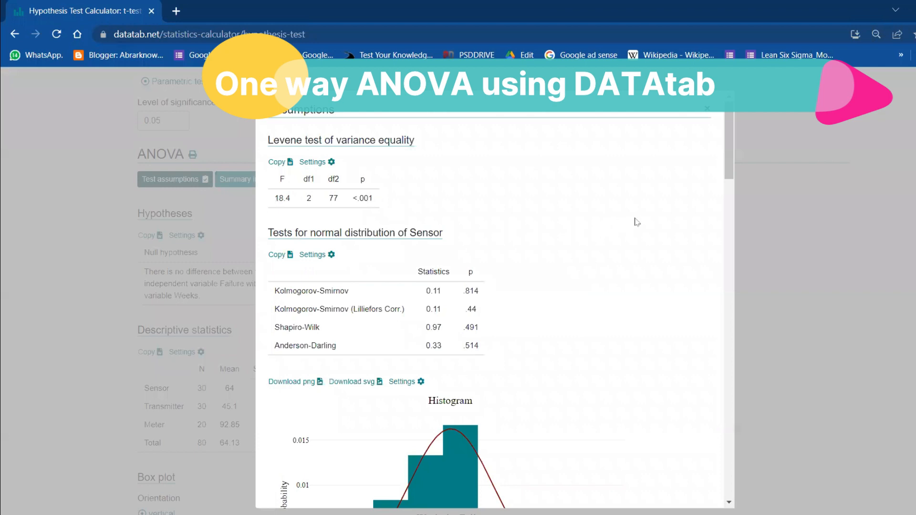
pyautogui.moveTo(735, 170); pyautogui.dragTo(765, 503)
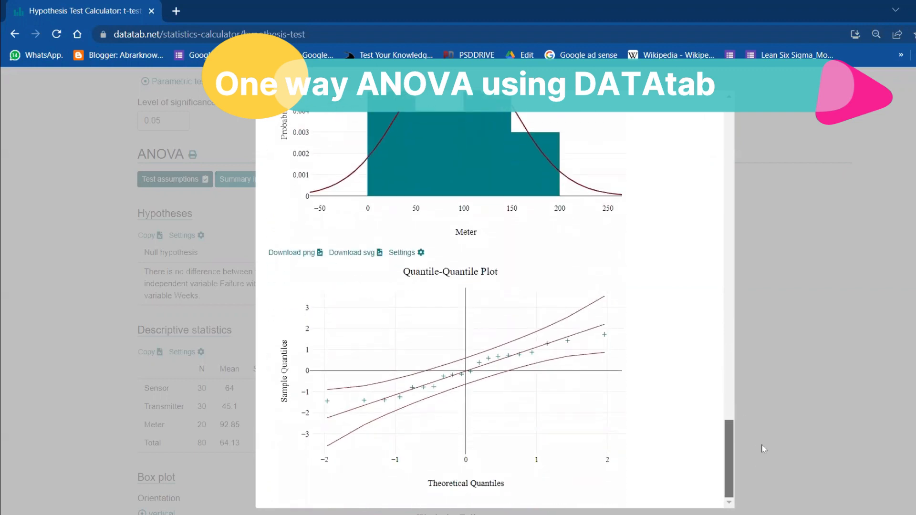
pyautogui.moveTo(764, 448); pyautogui.dragTo(757, 122)
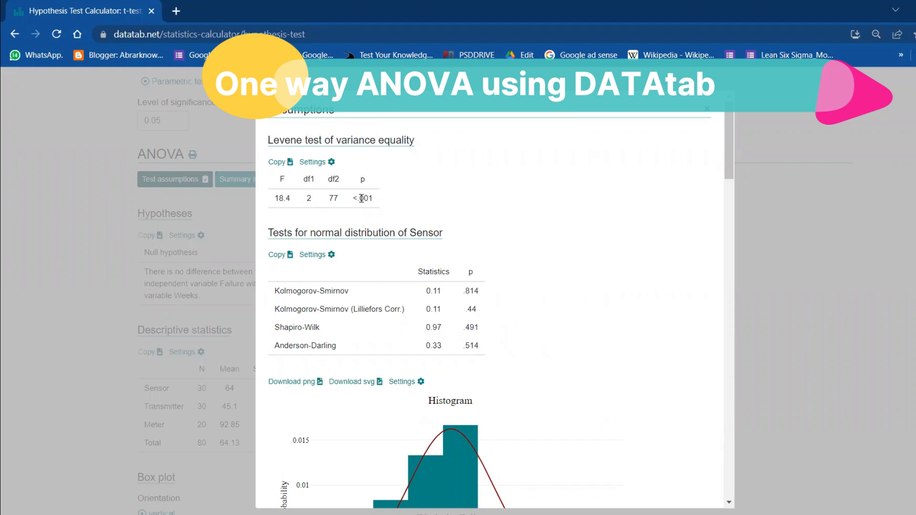
pyautogui.moveTo(380, 201); pyautogui.dragTo(351, 200)
pyautogui.click(708, 109)
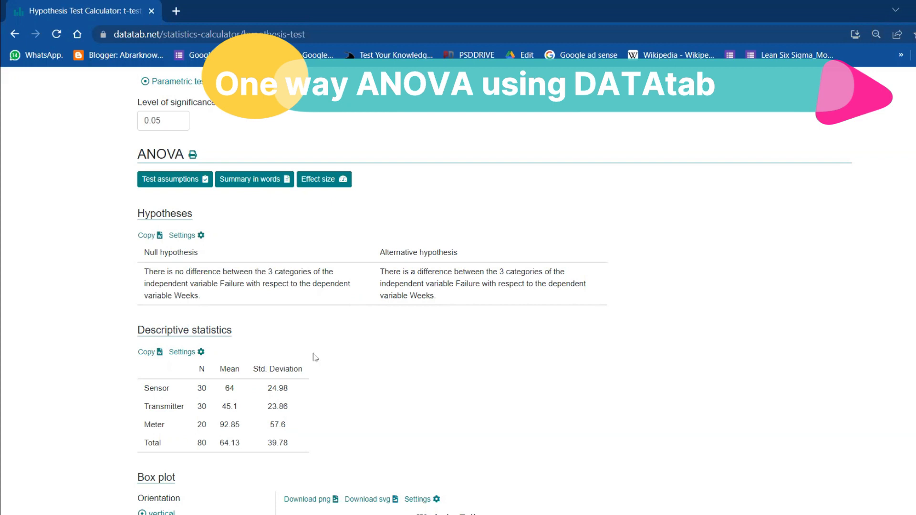
# Step: Set the Weeks by Failure box plot to extra large and inspect the statistics of its boxes
pyautogui.scroll(-3, 562, 221)
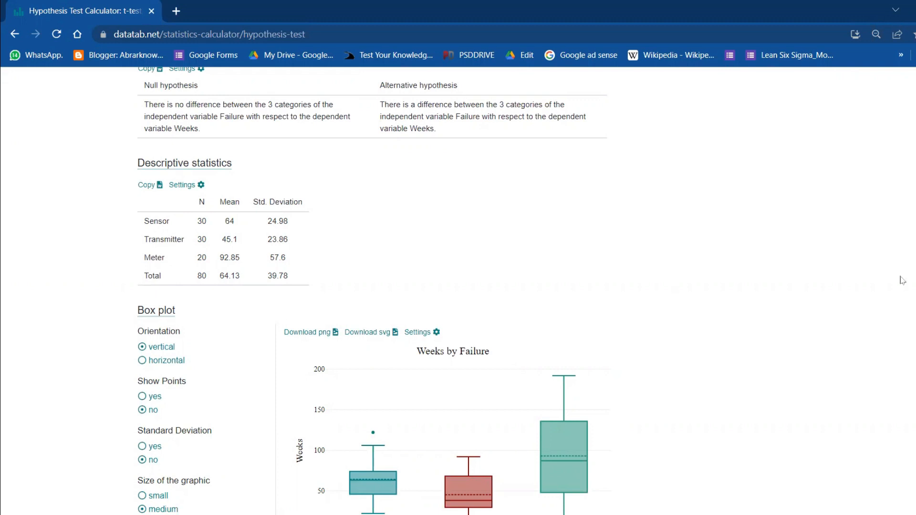
pyautogui.scroll(-4, 458, 291)
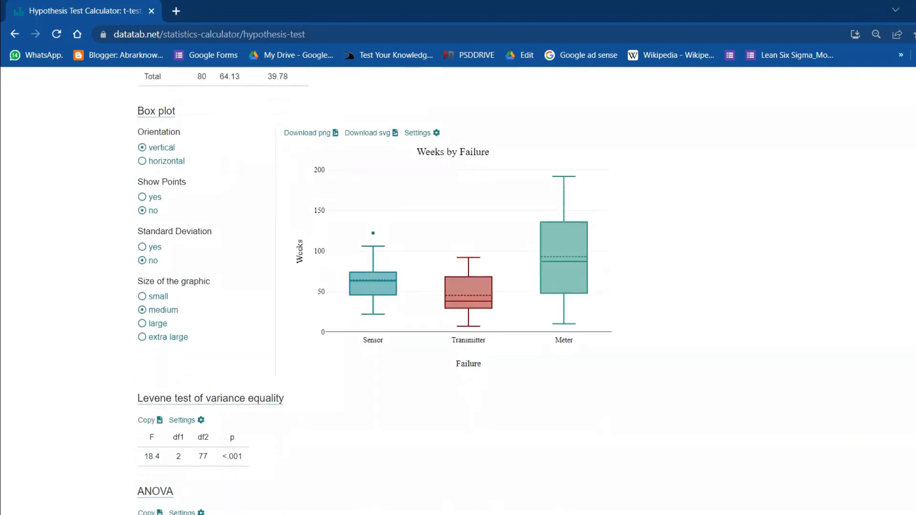
pyautogui.click(171, 339)
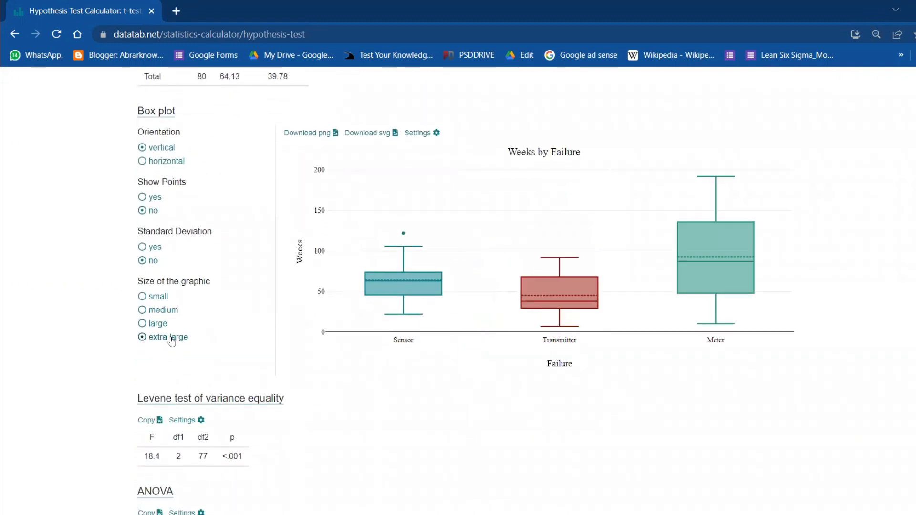
pyautogui.moveTo(400, 293)
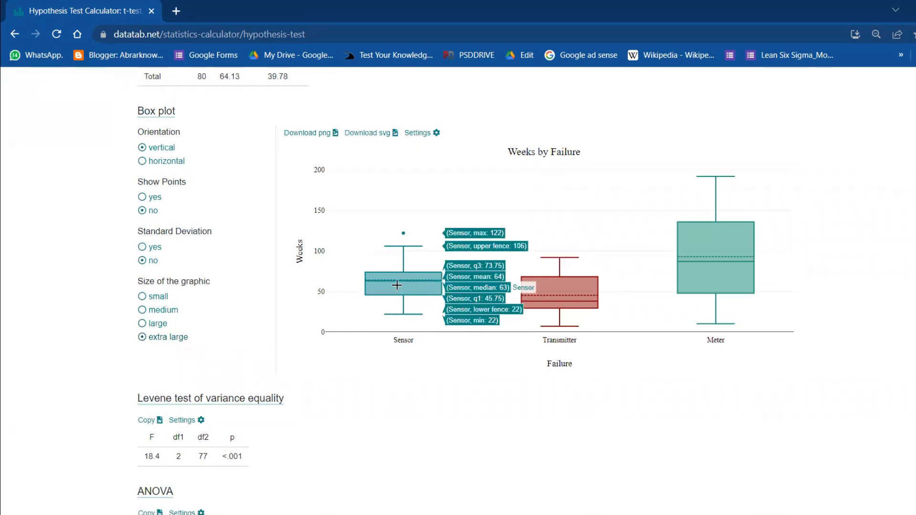
pyautogui.moveTo(671, 284)
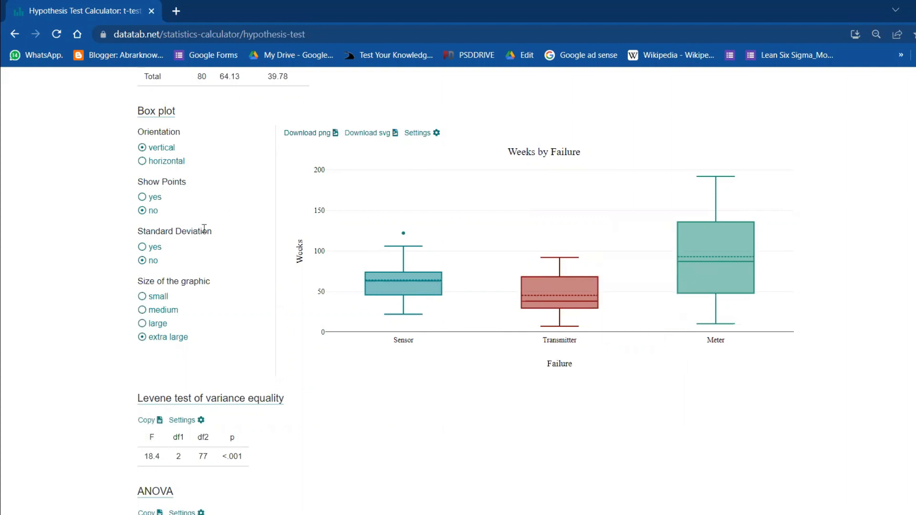
# Step: Show the standard deviation on the box plot, inspect the Transmitter box, and hide the standard deviation again
pyautogui.click(145, 247)
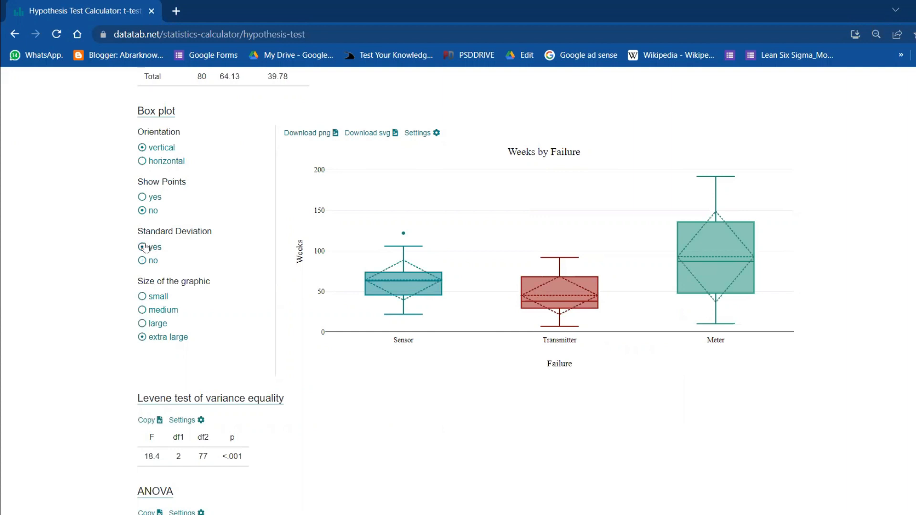
pyautogui.moveTo(571, 300)
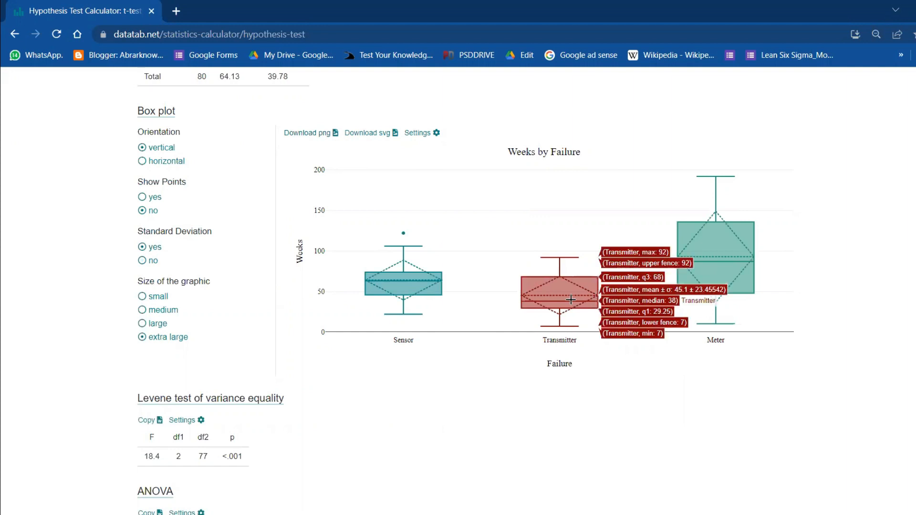
pyautogui.click(143, 260)
pyautogui.moveTo(706, 287)
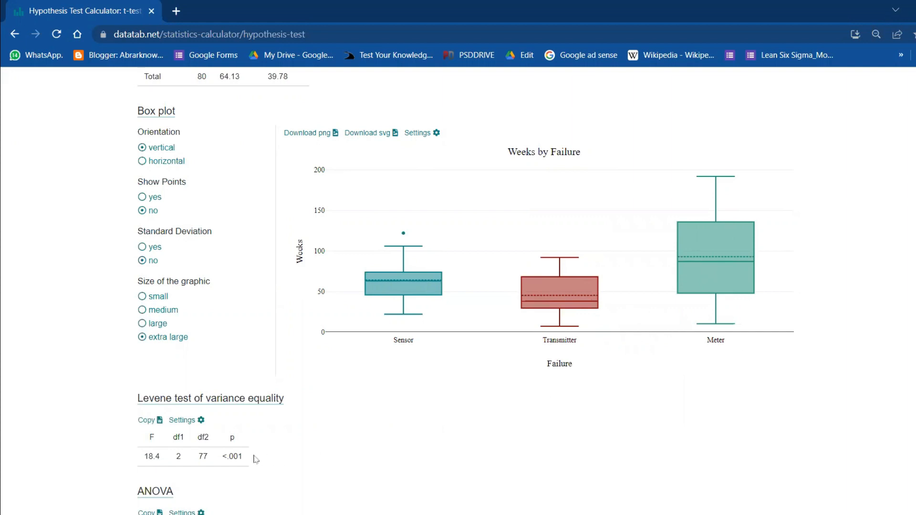
# Step: Examine the Levene p-value, the ANOVA and Welch's ANOVA tables, and the Bonferroni, Scheffe and Fisher post-hoc results
pyautogui.moveTo(242, 457); pyautogui.dragTo(221, 456)
pyautogui.scroll(-8, 459, 286)
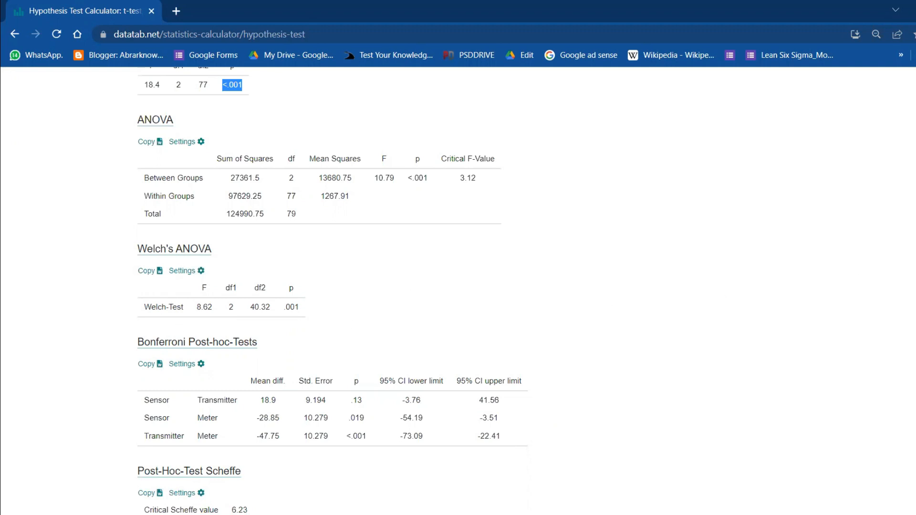
pyautogui.scroll(-9, 495, 292)
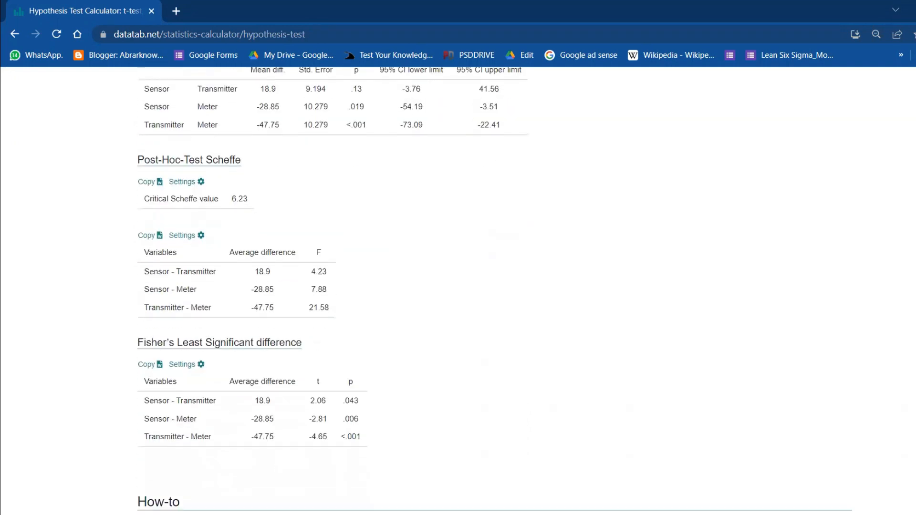
# Step: Change the calculation to a nonparametric test and review the Kruskal-Wallis hypotheses, ranks and test statistics
pyautogui.scroll(20, 496, 293)
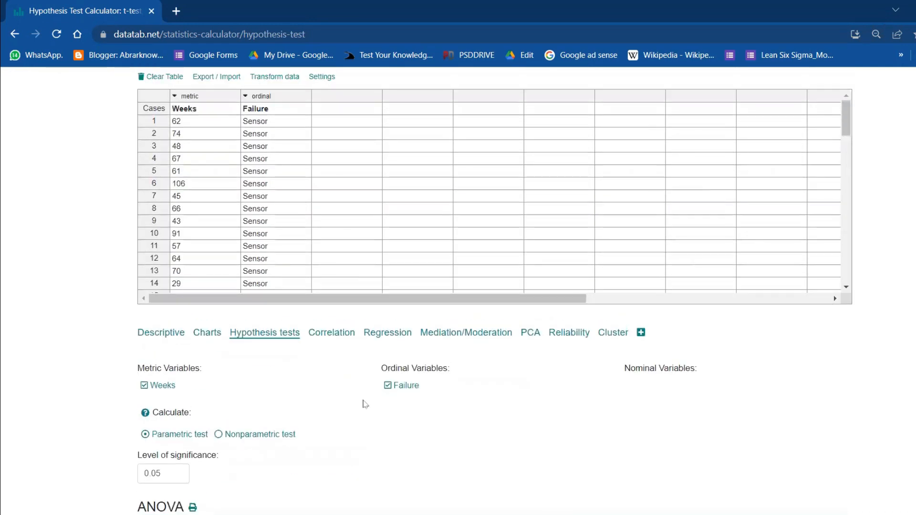
pyautogui.click(218, 436)
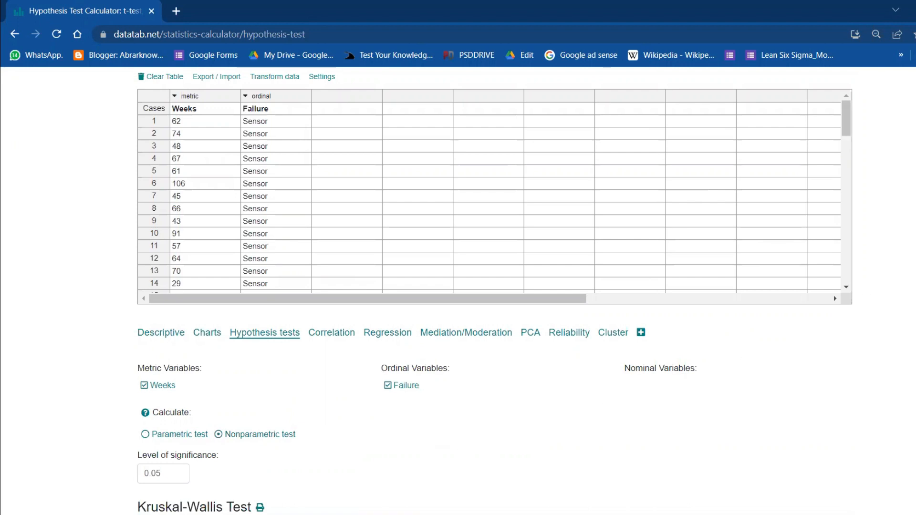
pyautogui.scroll(-6, 495, 288)
pyautogui.scroll(-5, 494, 288)
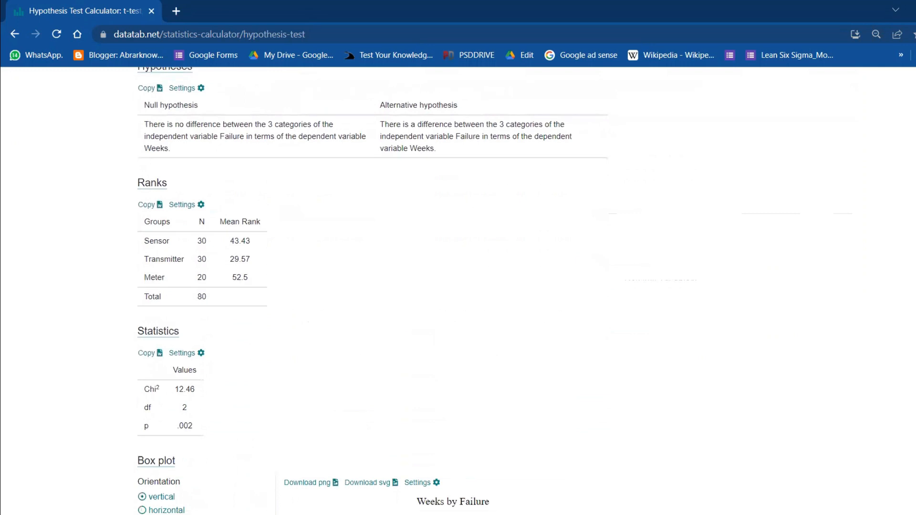
pyautogui.scroll(-2, 733, 232)
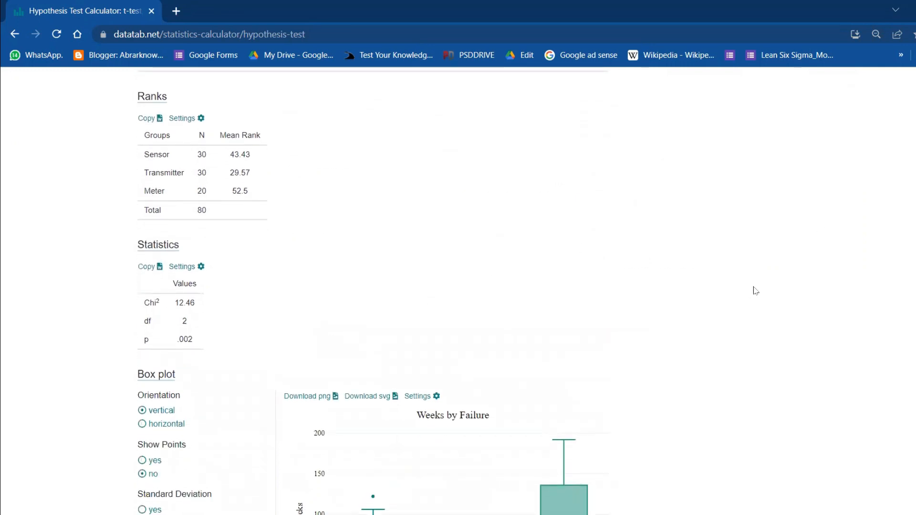
pyautogui.scroll(12, 495, 292)
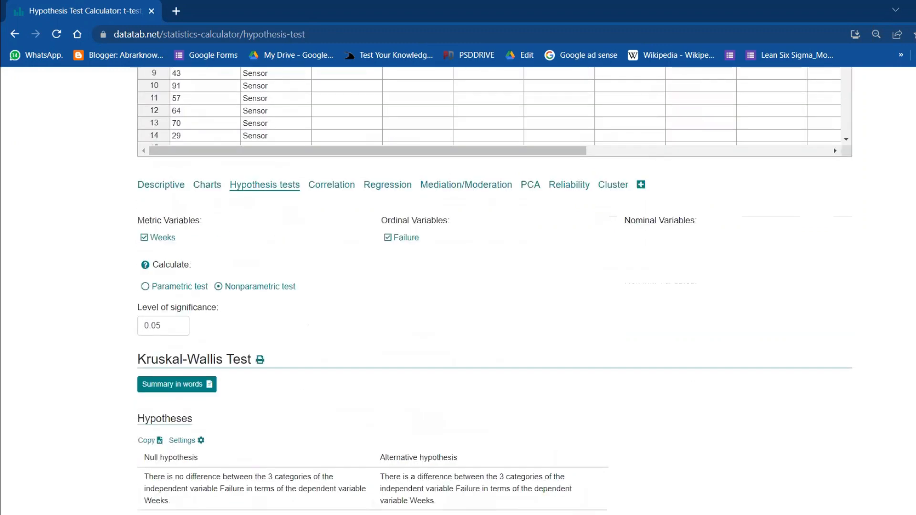
pyautogui.scroll(2, 495, 292)
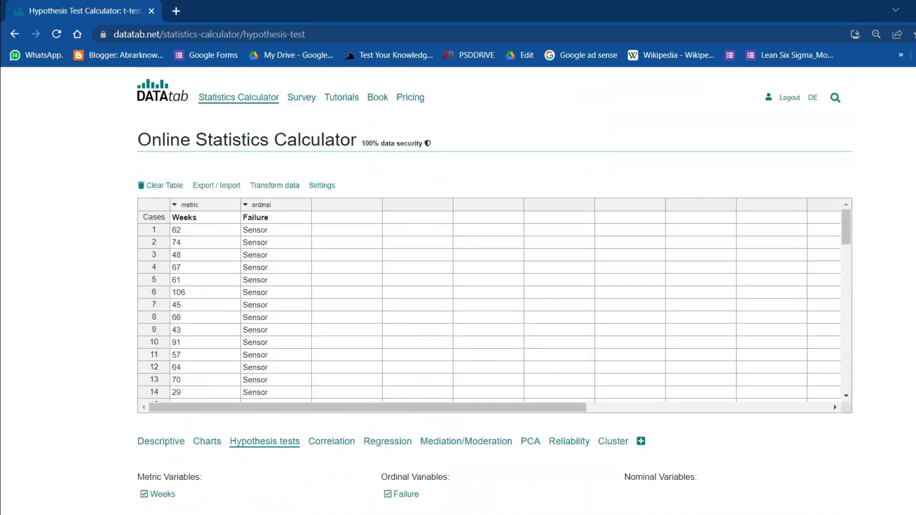